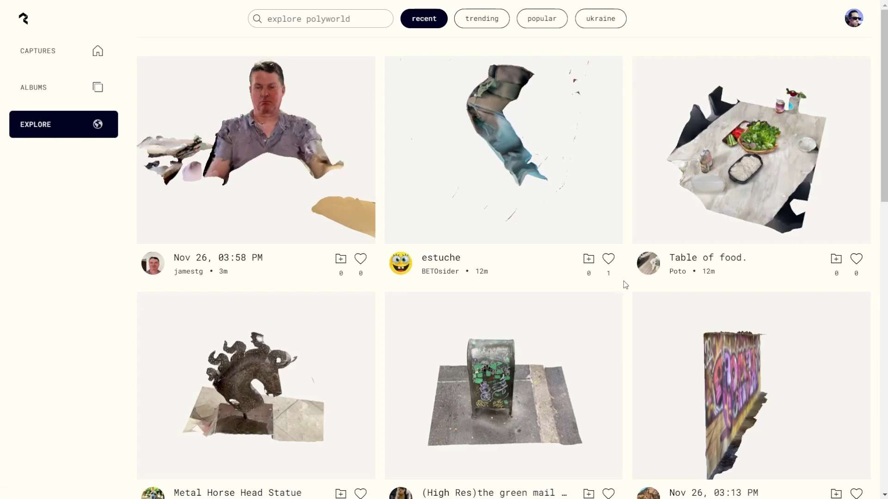
- Scroll down through the Polycam Explore feed of community scans
scroll(625, 285, "down", 2)
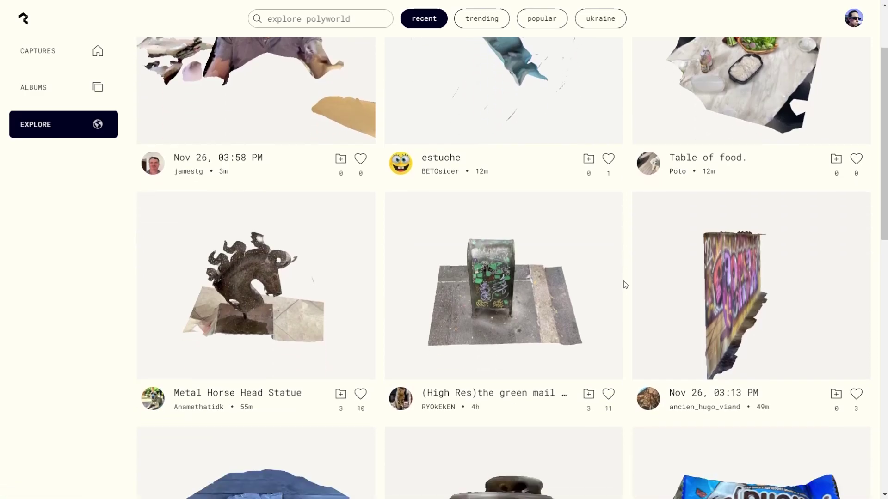
scroll(625, 285, "down", 3)
scroll(625, 285, "down", 2)
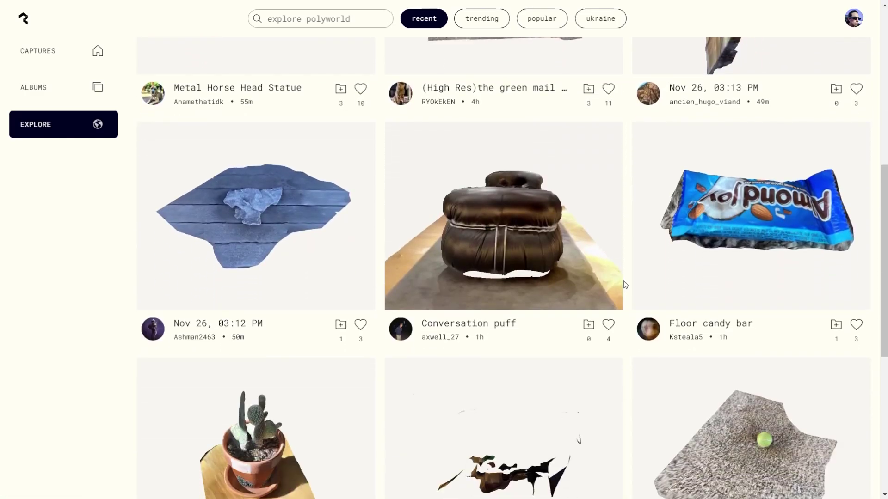
scroll(625, 285, "down", 4)
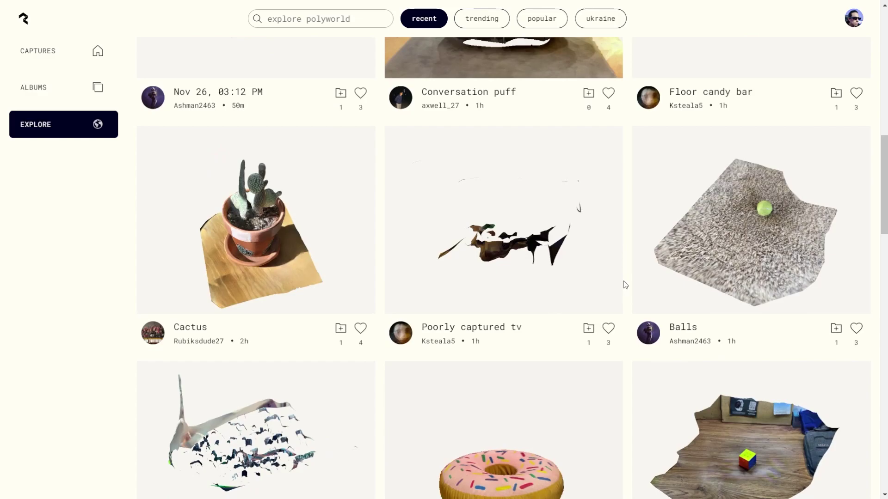
scroll(624, 282, "down", 2)
scroll(623, 282, "down", 4)
scroll(624, 282, "down", 1)
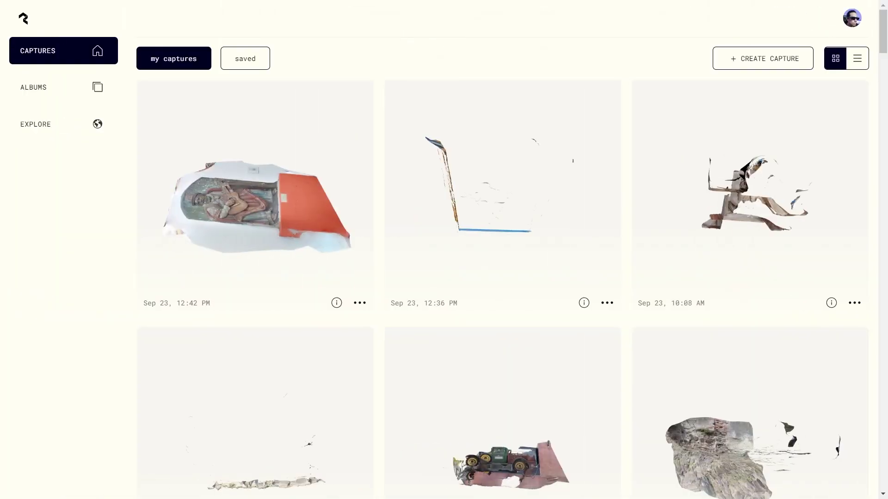
- Start a new capture from the 42 meal photos with Full processing detail
left_click(739, 60)
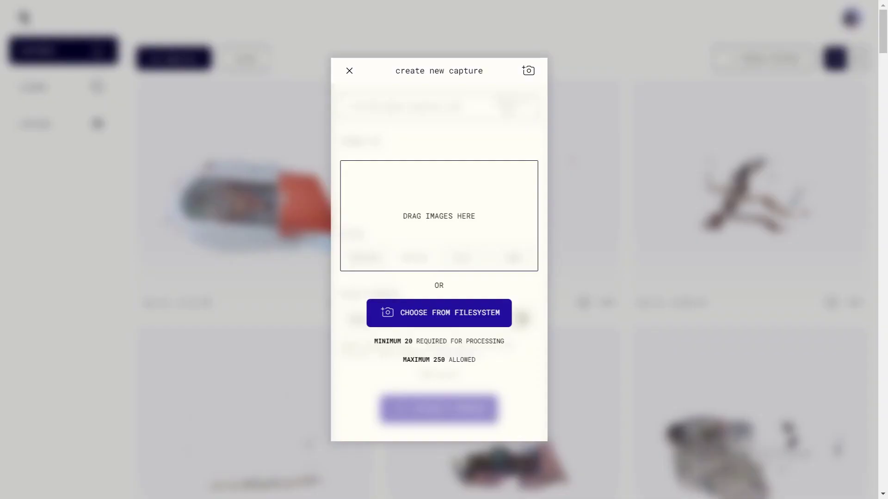
left_click_drag(433, 251, 432, 252)
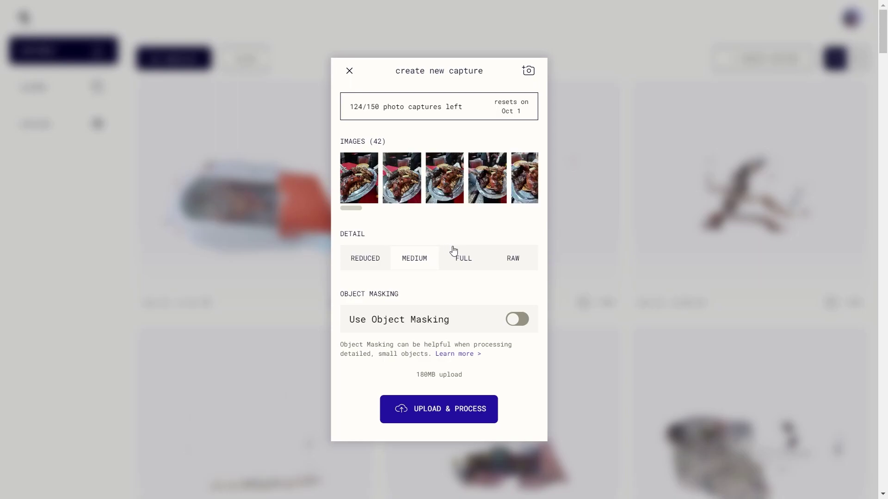
left_click(461, 261)
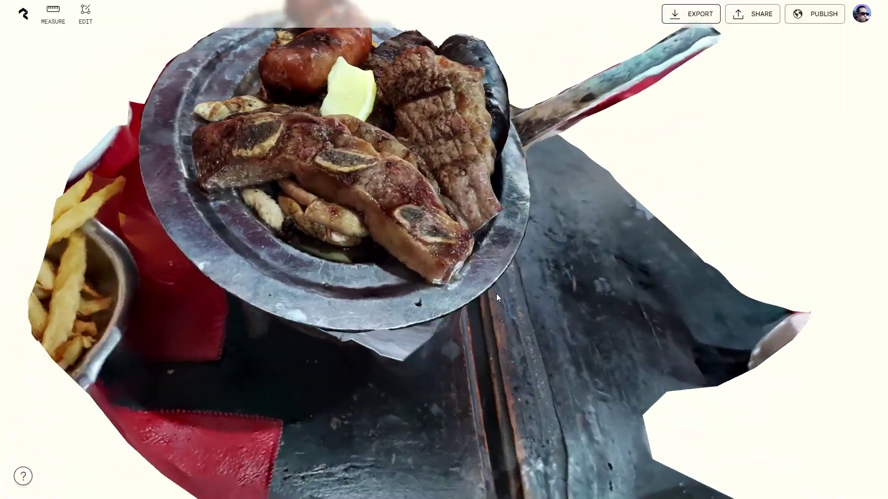
mouse_move(496, 293)
left_mouse_down()
mouse_move(573, 287)
mouse_move(440, 296)
mouse_move(587, 292)
mouse_move(601, 318)
mouse_move(543, 311)
left_mouse_up()
scroll(742, 324, "up", 2)
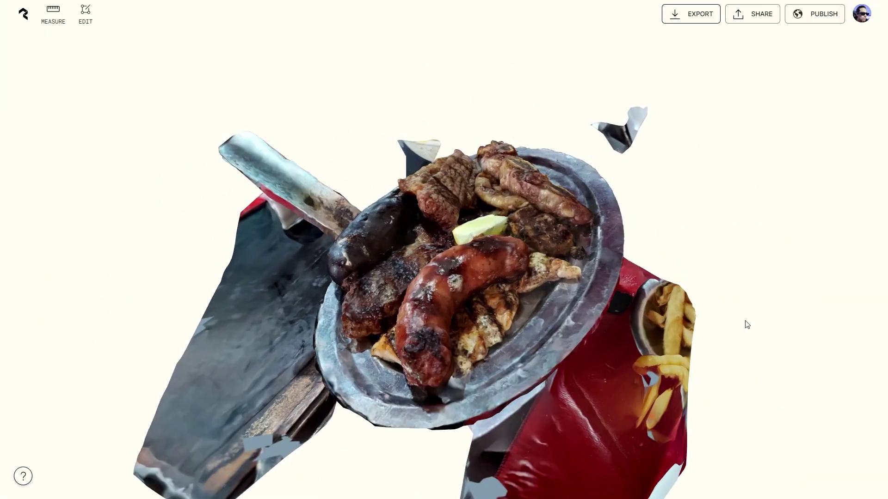
scroll(746, 323, "up", 1)
scroll(747, 324, "up", 2)
scroll(746, 324, "up", 3)
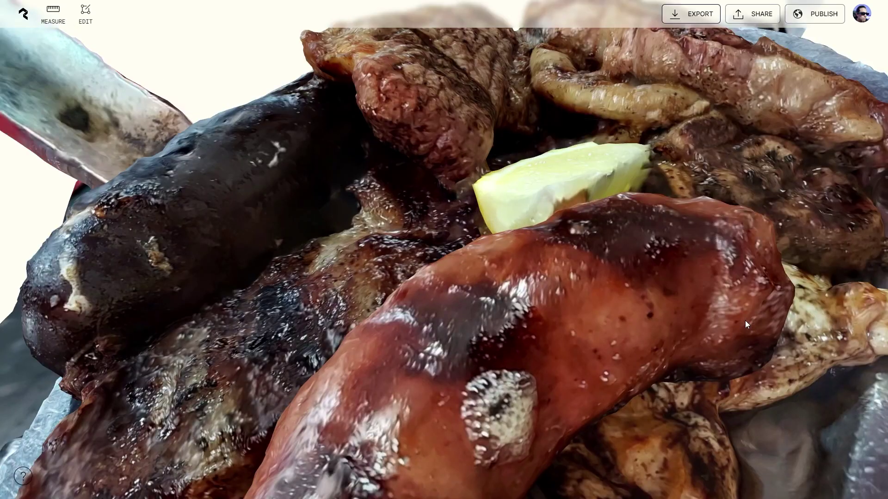
scroll(520, 273, "up", 2)
scroll(500, 202, "up", 1)
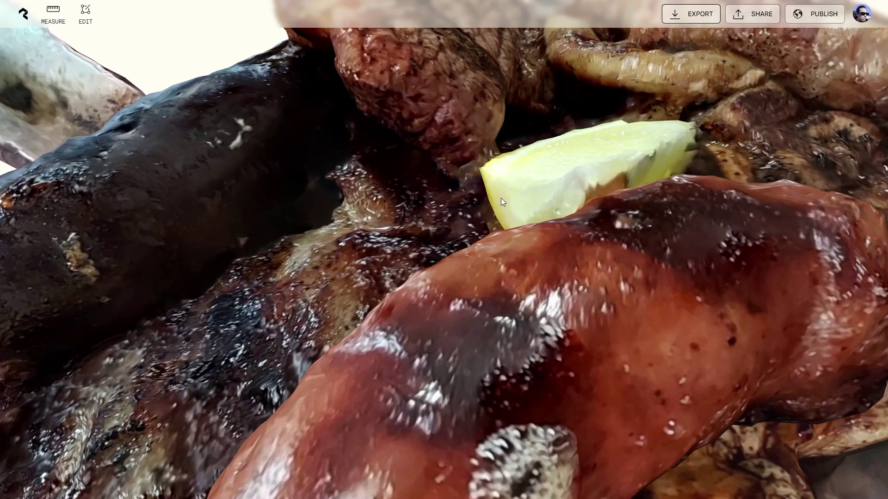
scroll(513, 305, "down", 3)
scroll(598, 273, "up", 2)
scroll(613, 288, "up", 2)
scroll(612, 292, "down", 1)
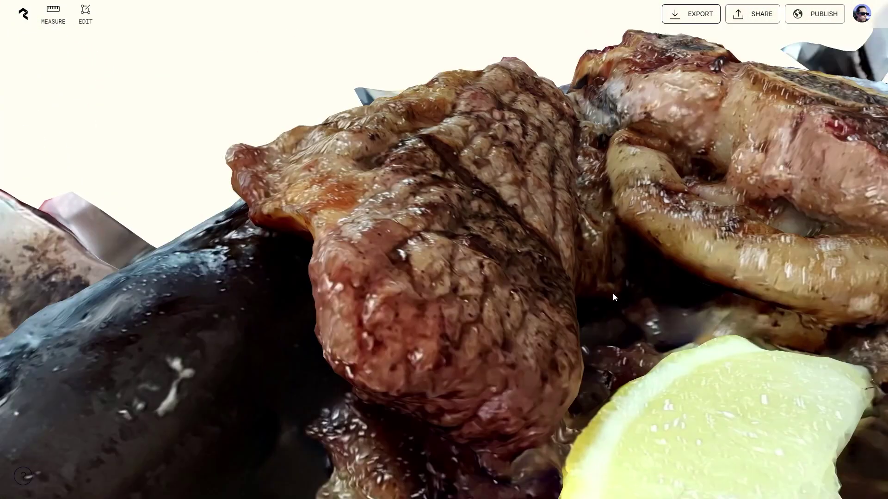
scroll(601, 298, "down", 1)
scroll(590, 305, "down", 4)
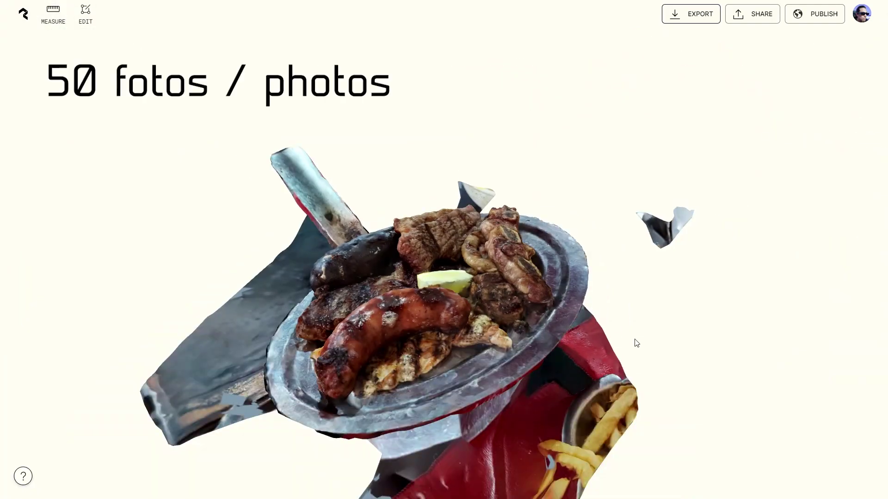
mouse_move(636, 343)
left_mouse_down()
mouse_move(670, 318)
mouse_move(696, 319)
left_mouse_up()
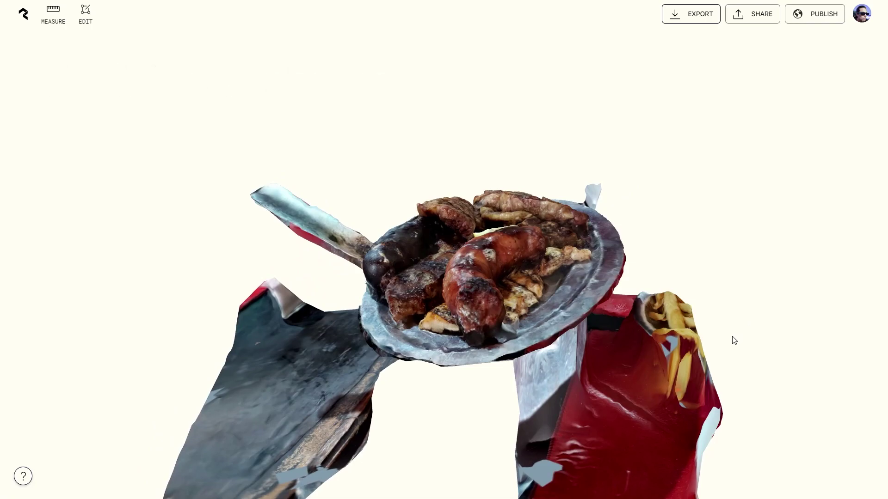
mouse_move(734, 340)
left_mouse_down()
mouse_move(574, 349)
mouse_move(363, 326)
left_mouse_up()
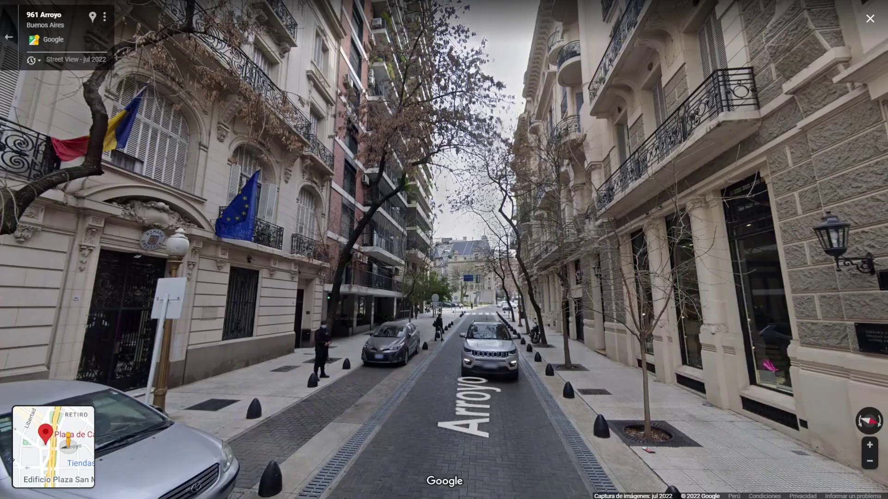
- Walk along Arroyo to 1096, turn right toward the plaza, and zoom in on the statue
key("Up")
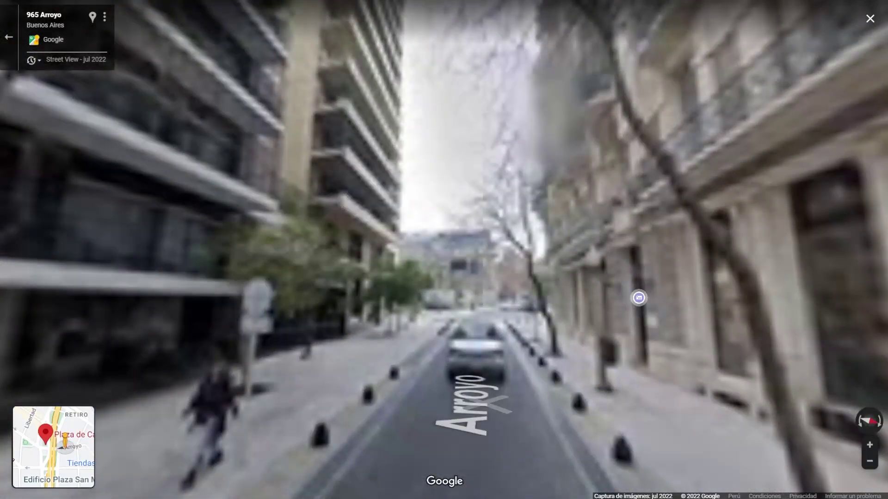
key("Up")
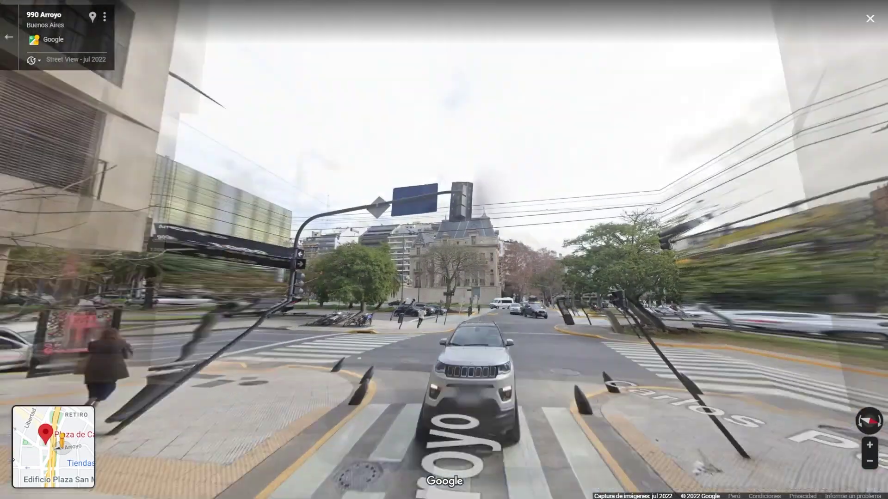
key("Up")
key("Up")
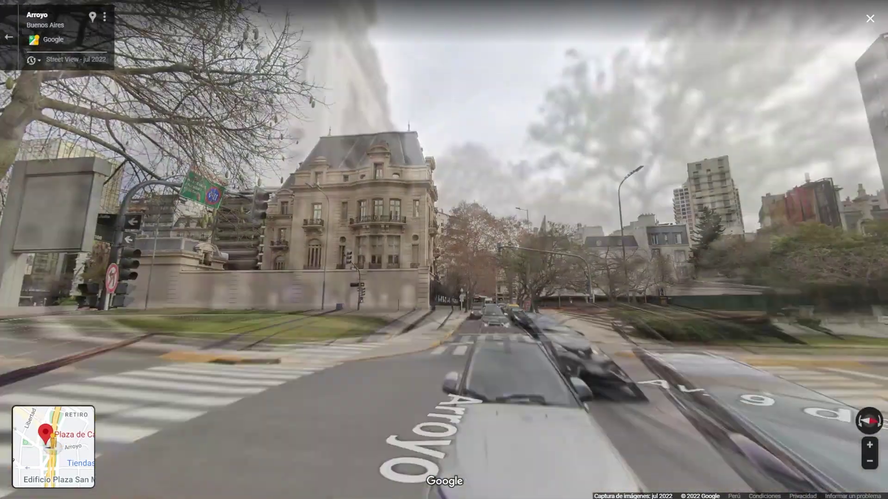
key("Up")
key("Up")
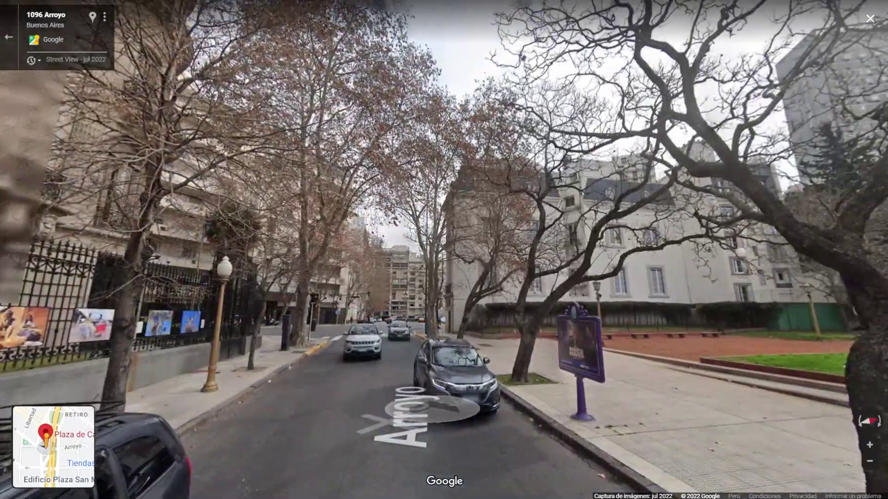
key("Right")
key("Right")
key("Right")
key("plus")
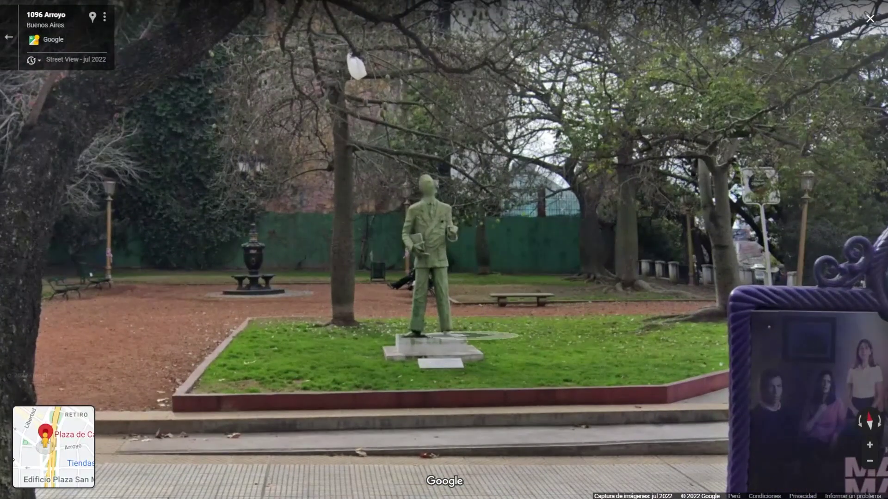
key("plus")
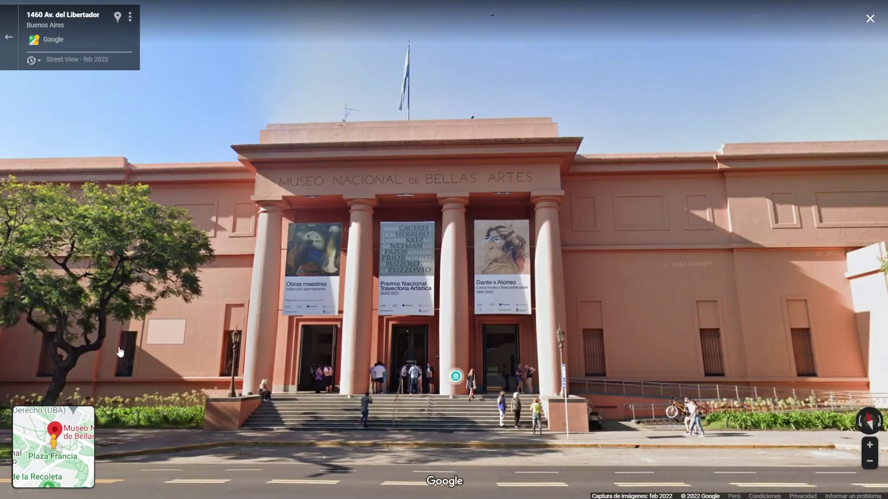
- Move closer to the museum entrance and zoom in on its facade
left_click(776, 447)
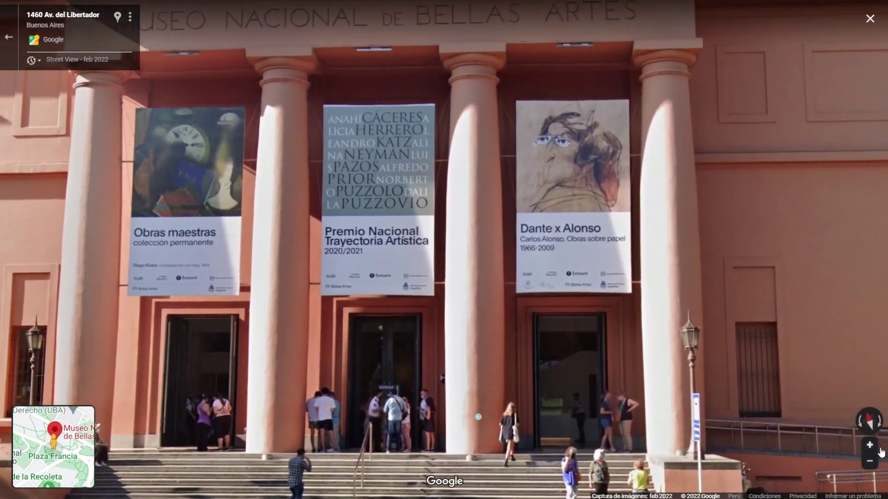
left_click(881, 450)
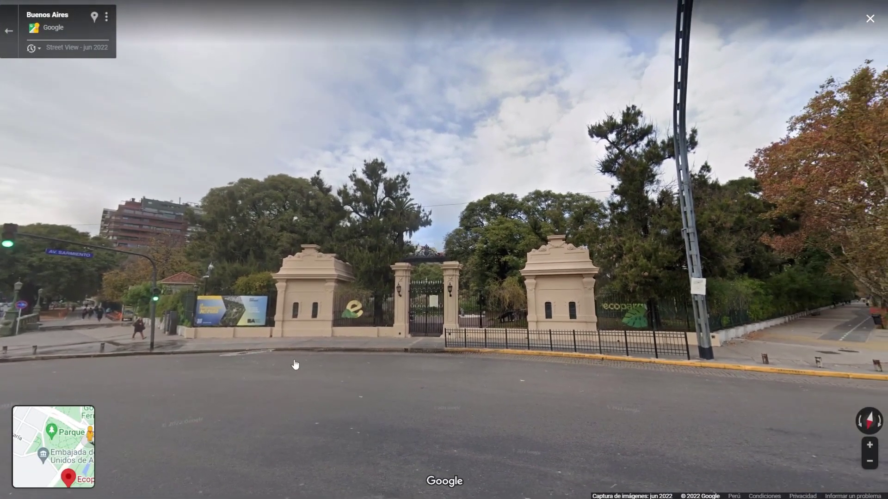
- Step up to the park gate, then import 002_019.glb into Blender as a glTF scan
left_click(534, 384)
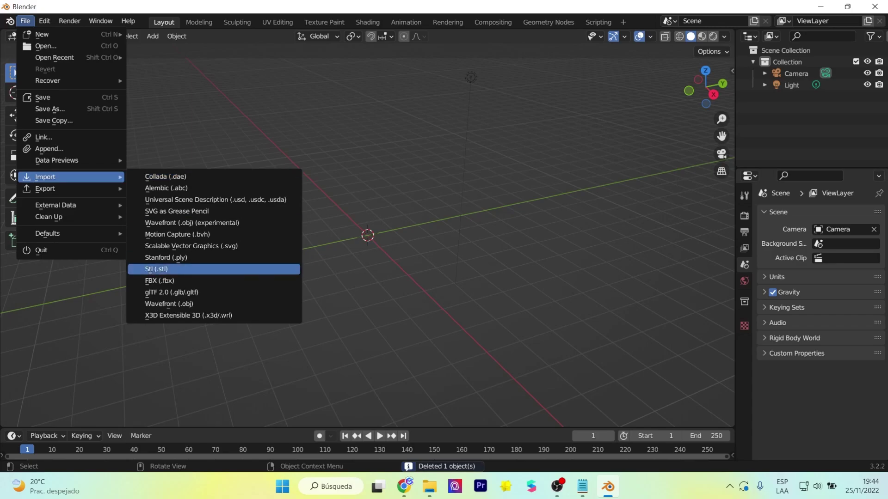
left_click(171, 292)
left_click(623, 397)
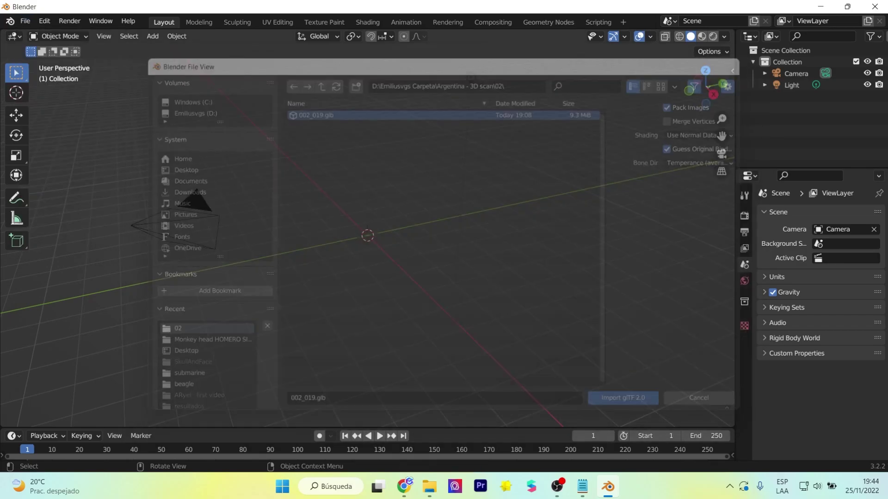
middle_click_drag(370, 240, 222, 235)
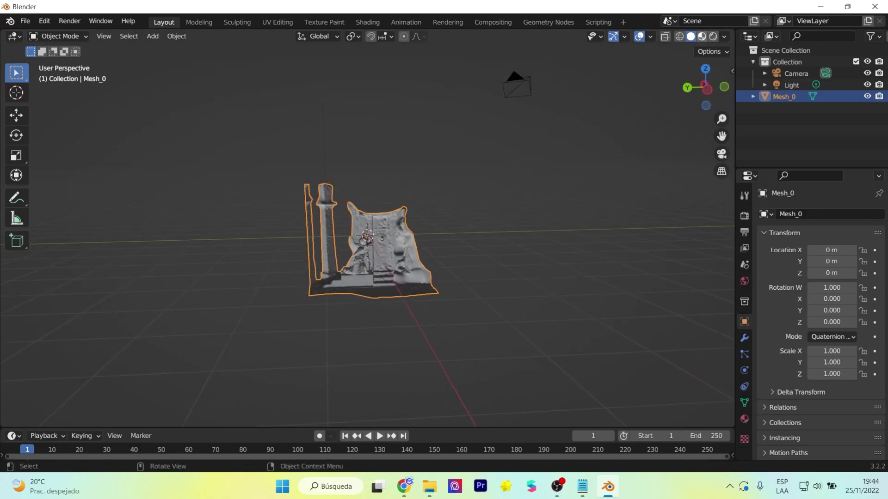
- Switch to Material Preview shading and delete the Light from the scene
left_click(701, 36)
scroll(368, 236, "up", 5)
scroll(368, 236, "up", 4)
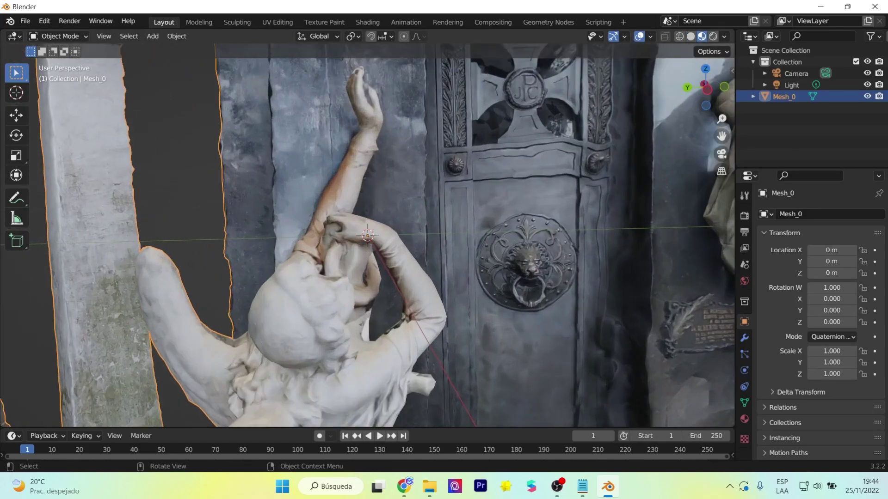
scroll(367, 236, "down", 5)
scroll(368, 236, "up", 5)
scroll(368, 236, "down", 5)
left_click(791, 85)
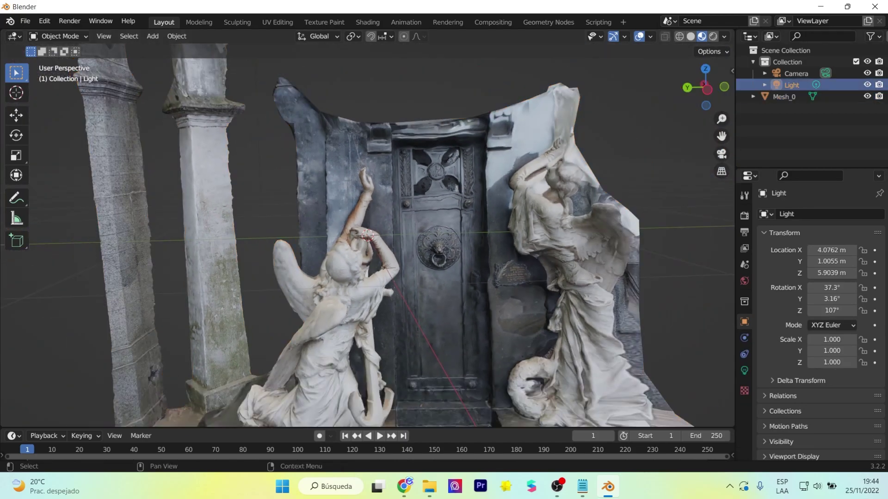
key("Delete")
key("Delete")
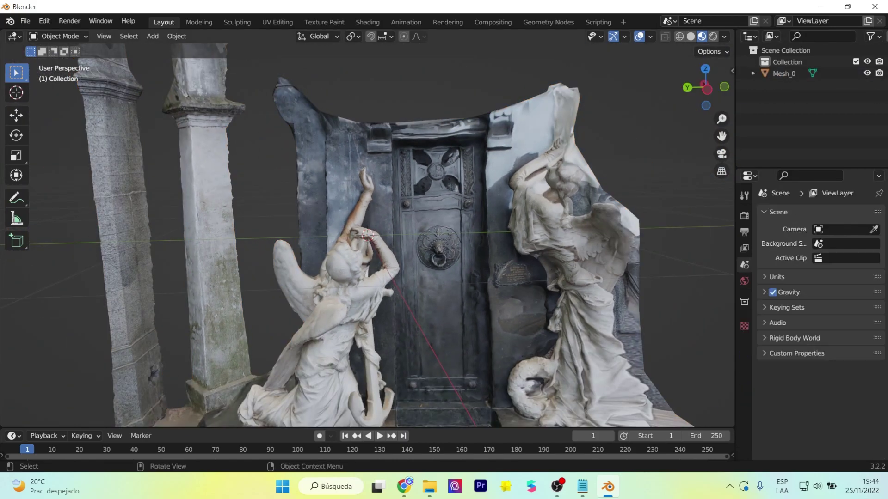
- Select the Mesh_0 scan and put it into Edit Mode
scroll(368, 236, "up", 6)
mouse_move(367, 236)
middle_mouse_down()
mouse_move(380, 232)
mouse_move(324, 231)
mouse_move(366, 236)
middle_mouse_up()
scroll(368, 235, "down", 5)
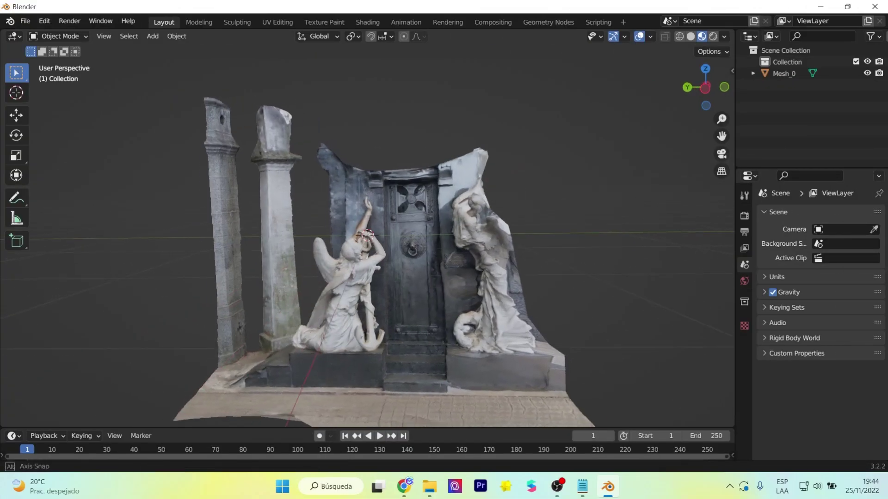
left_click(367, 236)
left_click(57, 36)
left_click(60, 62)
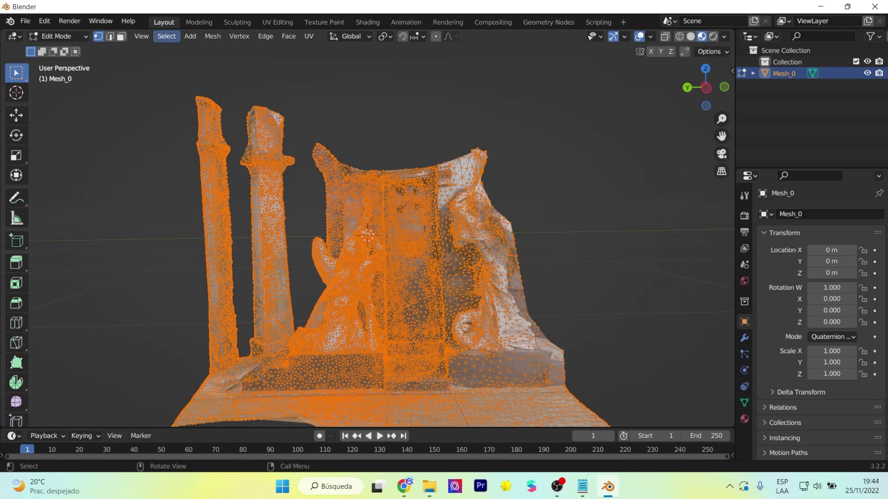
- Select non-manifold geometry, merge vertices by distance, and shade all faces smooth
left_click(167, 36)
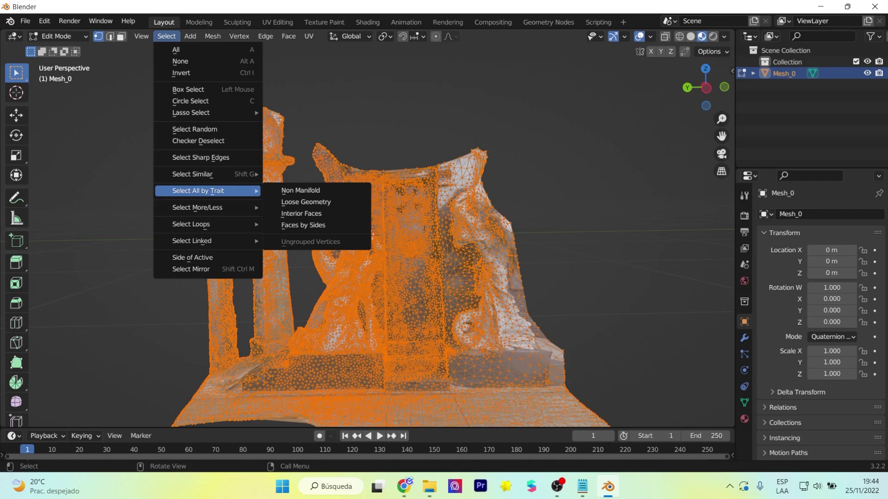
left_click(300, 190)
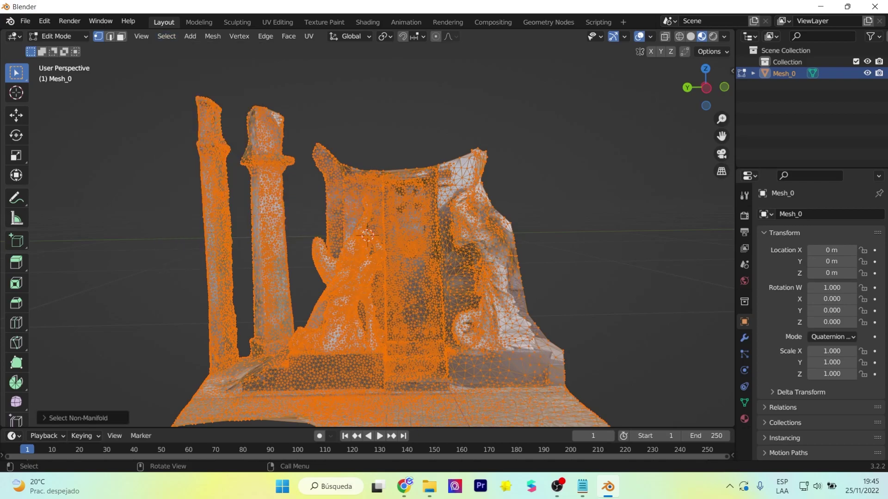
left_click(213, 36)
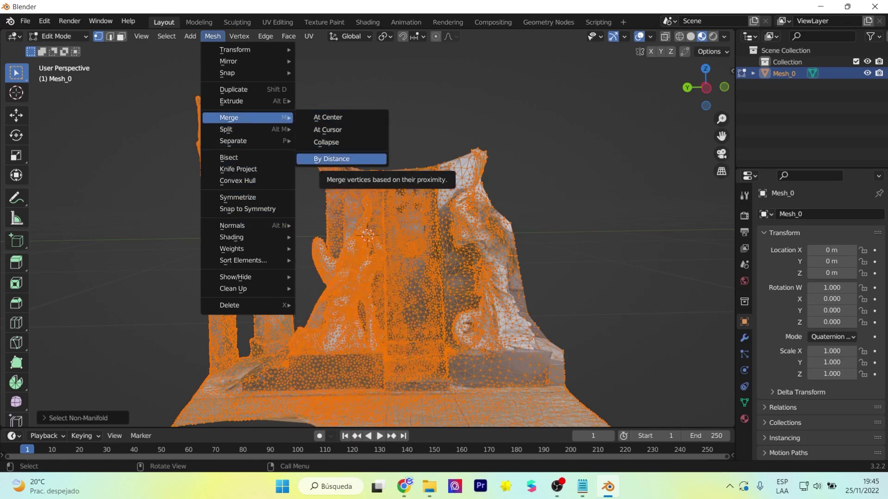
left_click(332, 159)
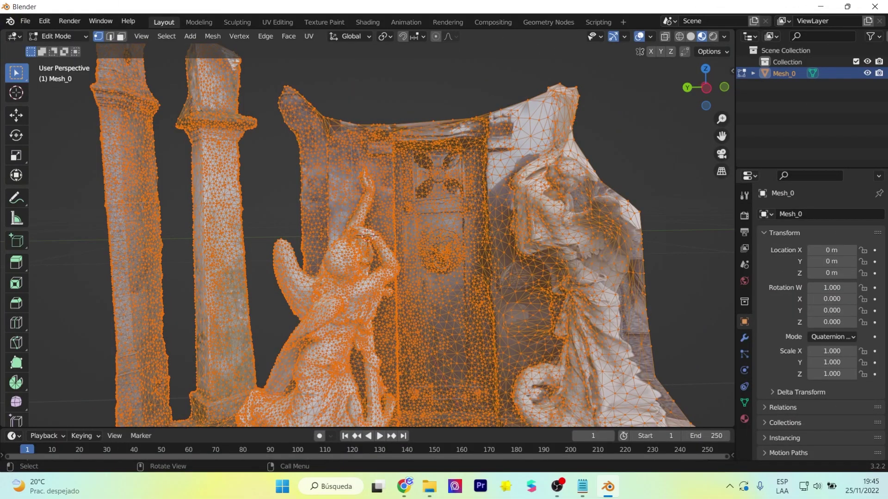
left_click(212, 36)
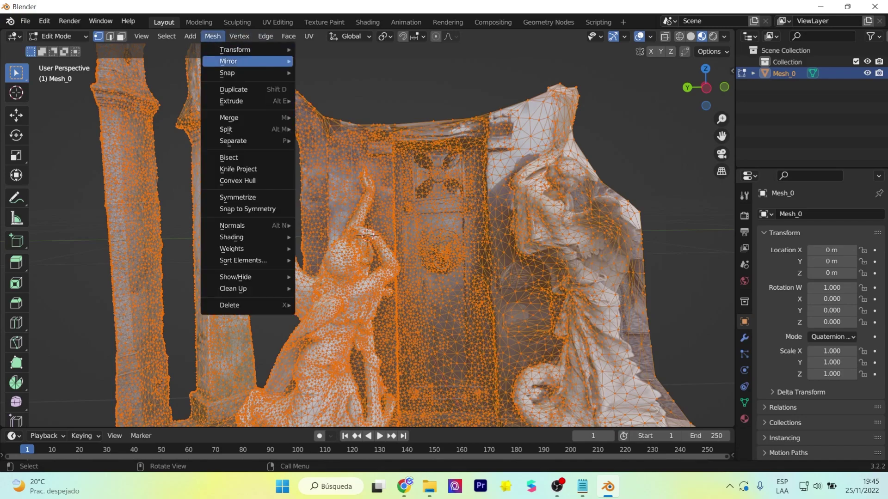
mouse_move(231, 238)
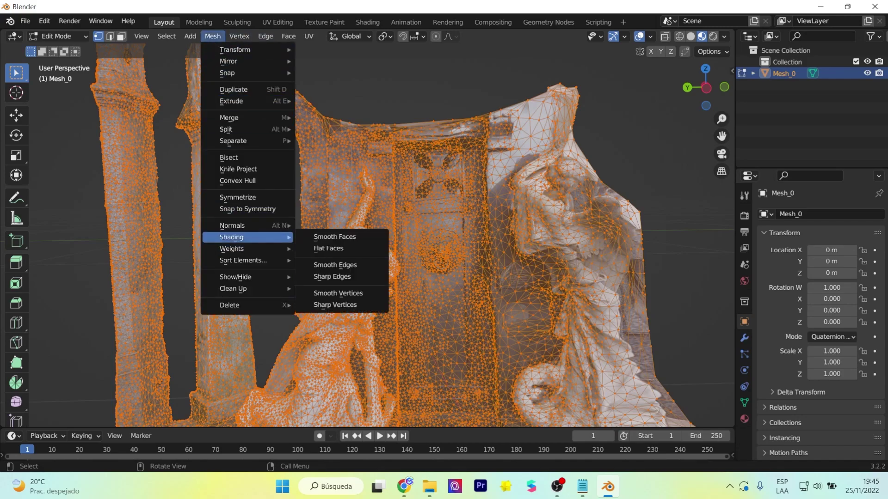
left_click(366, 237)
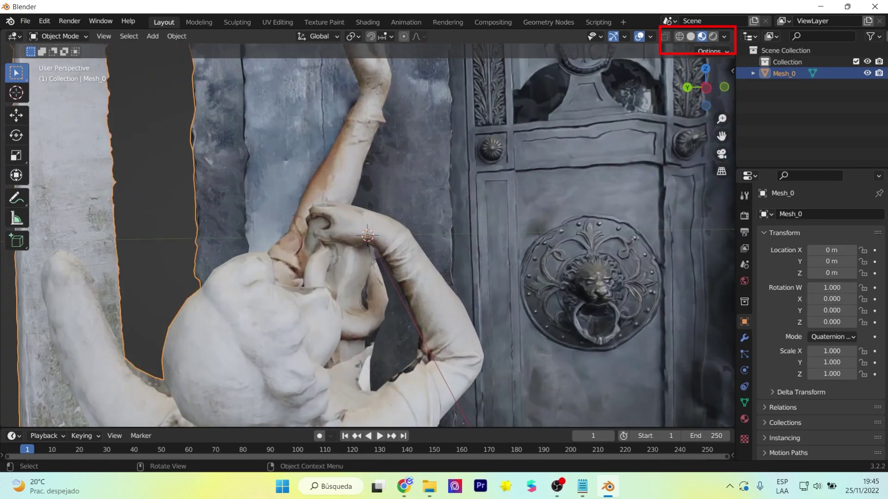
scroll(368, 236, "down", 5)
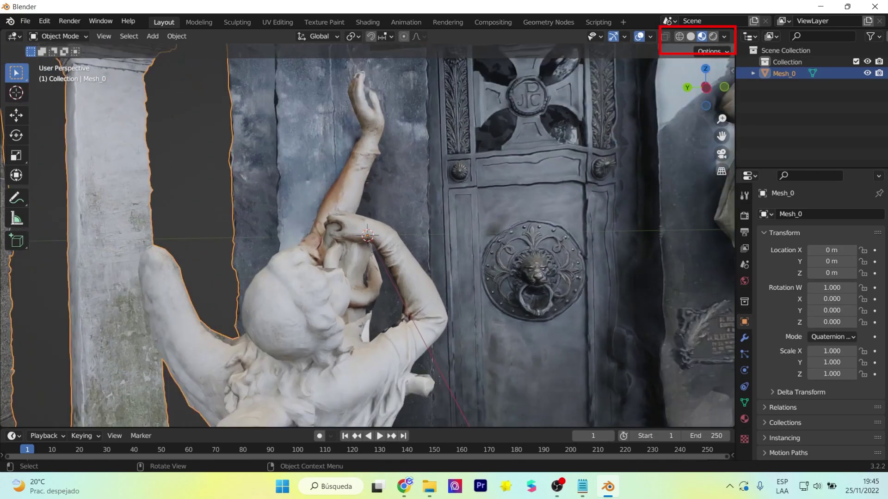
mouse_move(368, 236)
middle_mouse_down()
mouse_move(323, 232)
mouse_move(416, 232)
mouse_move(278, 236)
middle_mouse_up()
scroll(368, 236, "down", 4)
scroll(368, 236, "down", 3)
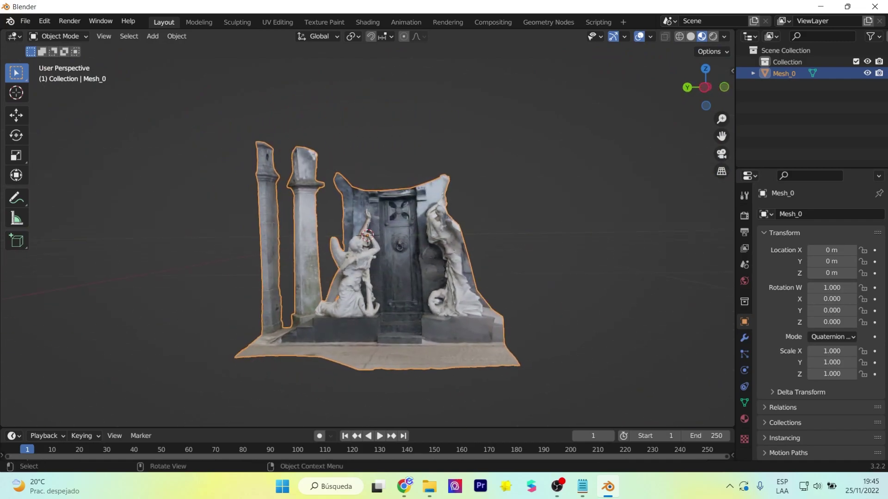
middle_click_drag(368, 235, 368, 254)
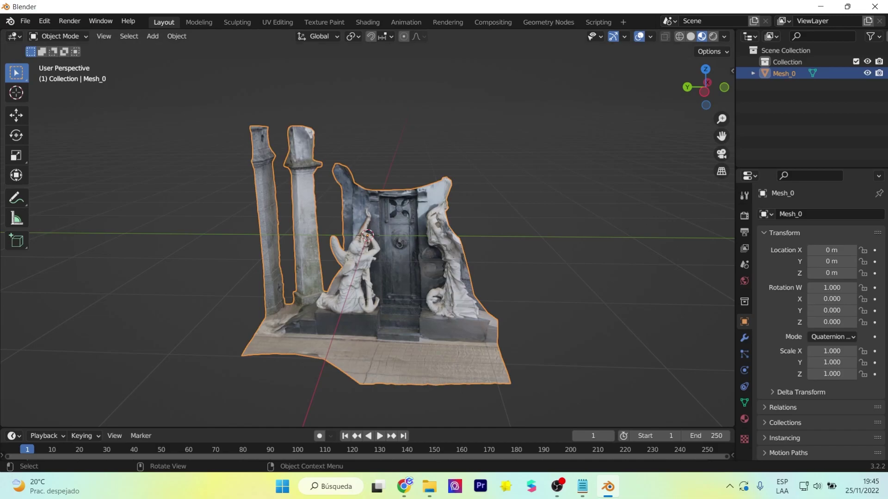
- Add a cube, switch to wireframe shading, and shrink it to about 0.87 scale
key("alt+a")
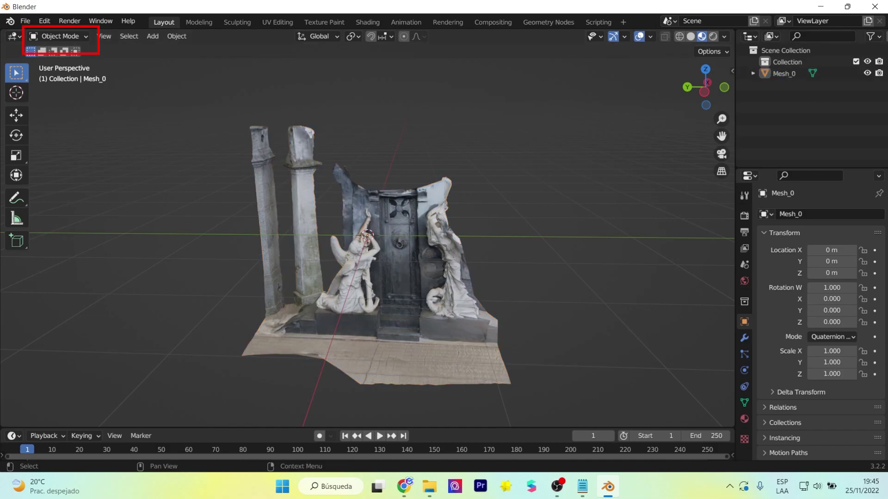
left_click(153, 36)
mouse_move(187, 49)
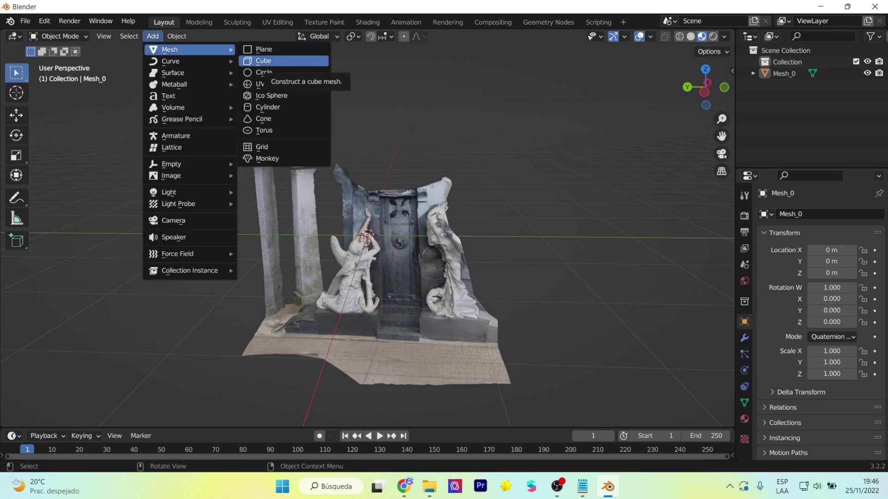
left_click(269, 60)
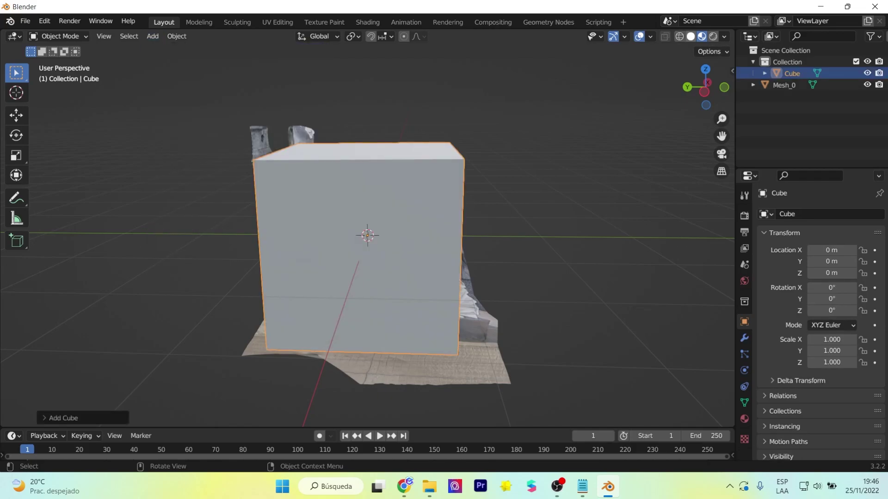
left_click(679, 36)
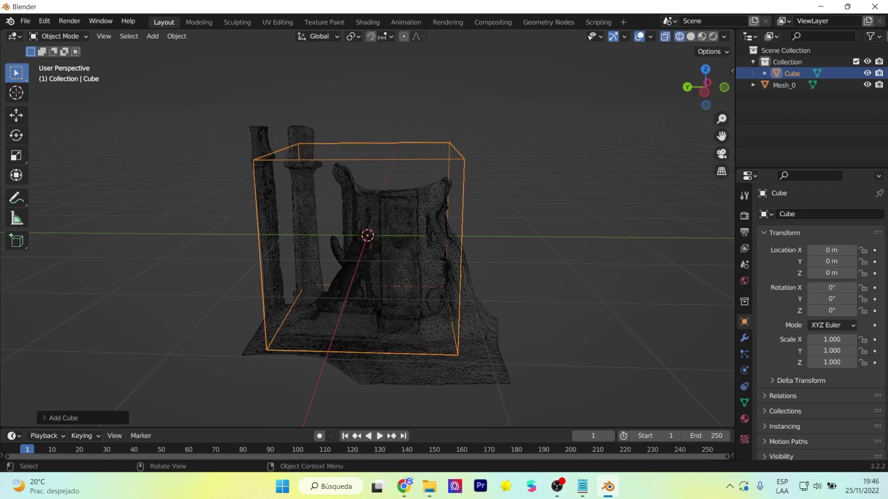
key("s")
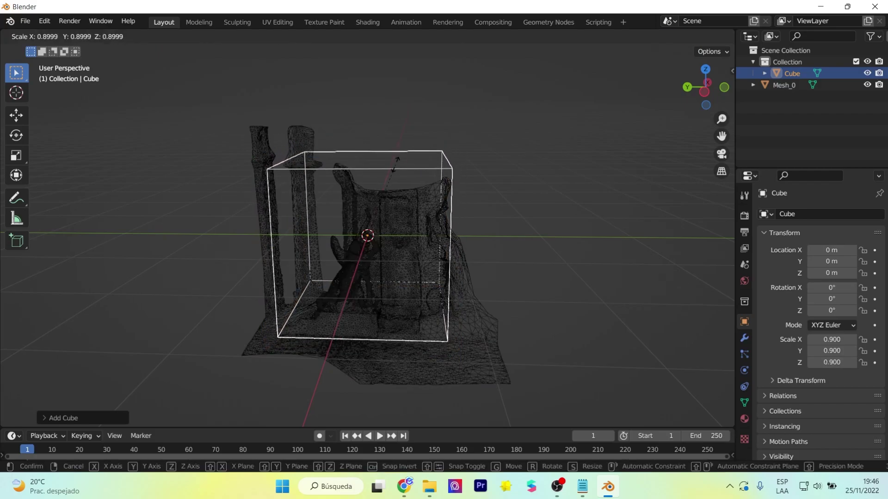
key("Return")
- Lower the cube toward the scan's base, narrow its width and depth, and shift it along Y
middle_click_drag(370, 277, 416, 277)
left_click(16, 155)
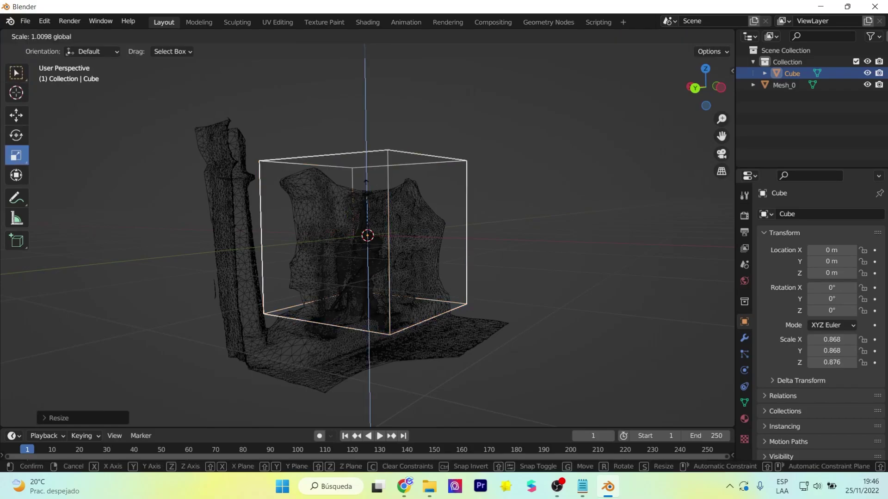
left_click_drag(366, 189, 367, 192)
left_click(16, 115)
left_click_drag(367, 236, 361, 259)
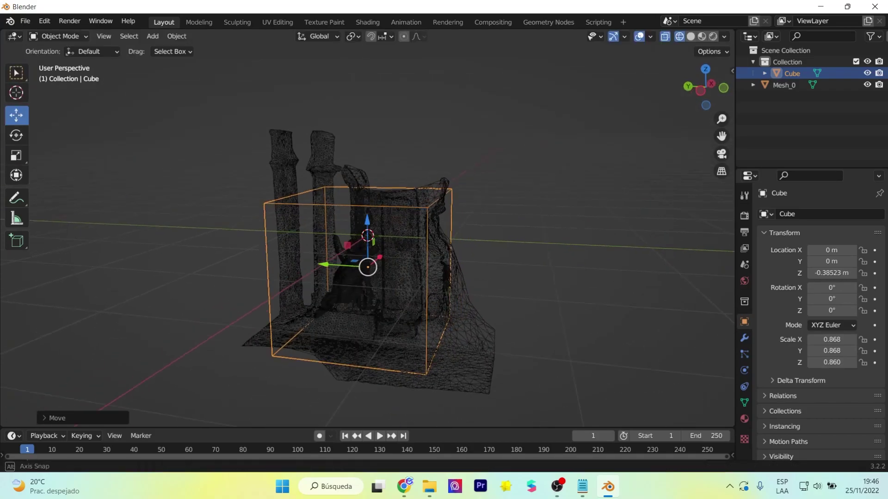
middle_click_drag(370, 278, 361, 277)
left_click_drag(361, 259, 356, 276)
mouse_move(356, 276)
middle_mouse_down()
mouse_move(363, 289)
mouse_move(370, 282)
middle_mouse_up()
key("s")
left_click(353, 273)
key("g")
key("y")
left_click(361, 278)
- Narrow the cube around the angel statue and slide it forward along Y, checking in solid shading
left_click(16, 155)
left_click_drag(342, 264, 353, 275)
middle_click_drag(370, 278, 301, 277)
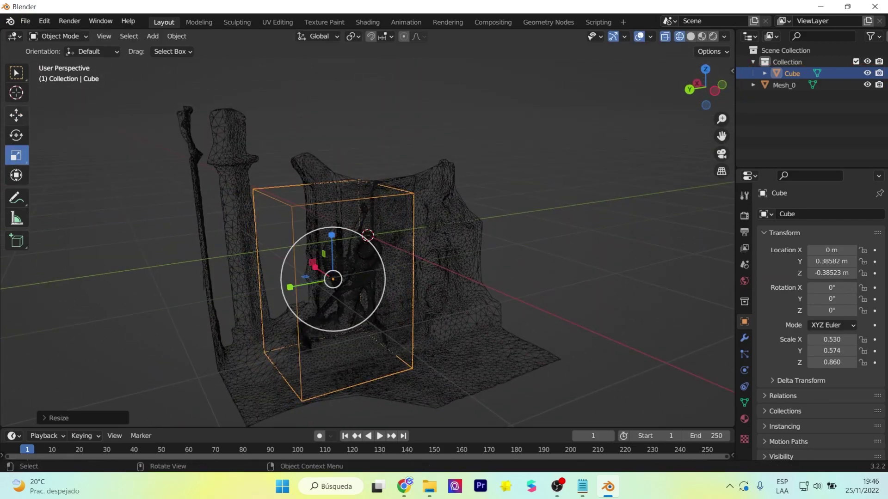
left_click(16, 116)
left_click_drag(290, 287, 314, 277)
middle_click_drag(353, 272, 353, 264)
key("shift+z")
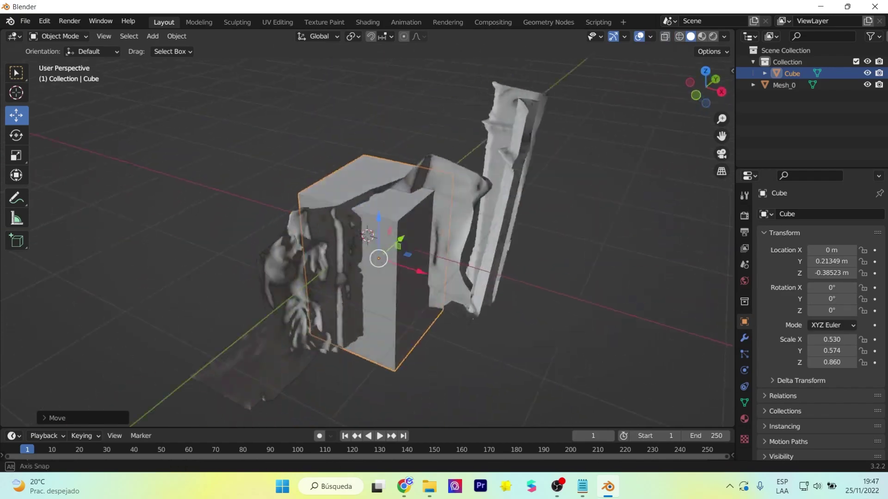
middle_click_drag(370, 231, 416, 222)
key("shift+z")
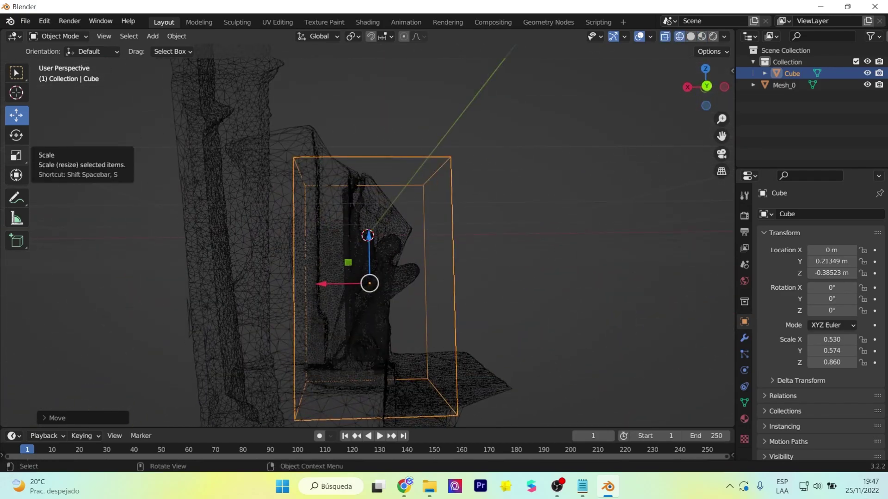
- Narrow the cube along X to about 0.409 × 0.574 × 0.860 and confirm its fit
left_click(17, 155)
left_click_drag(319, 284, 343, 283)
left_click(17, 115)
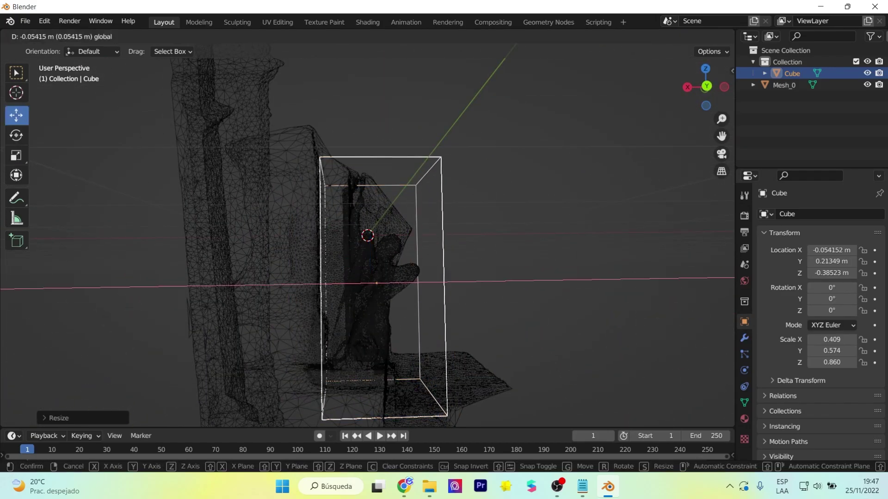
middle_click_drag(370, 231, 417, 222)
key("shift+z")
key("shift+z")
left_click_drag(705, 88, 722, 90)
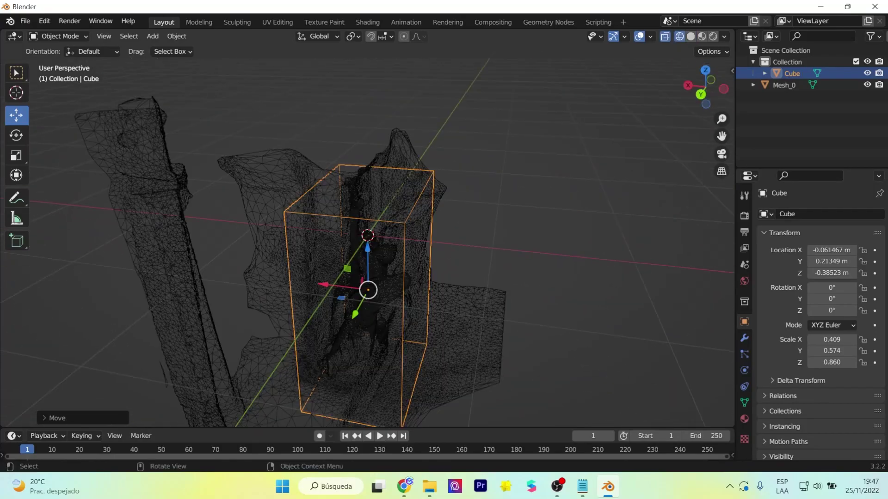
- Add a Boolean modifier to Mesh_0 with the Cube as operand, set to Intersect
left_click(783, 85)
key("shift+z")
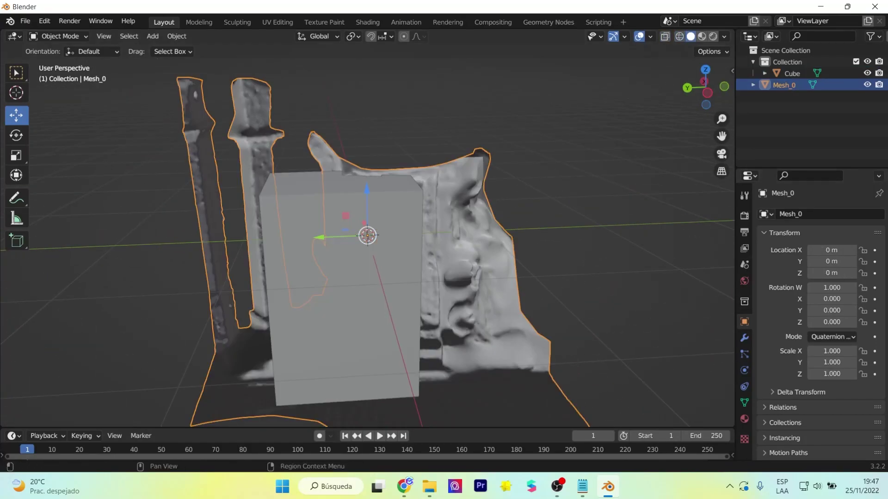
left_click(744, 338)
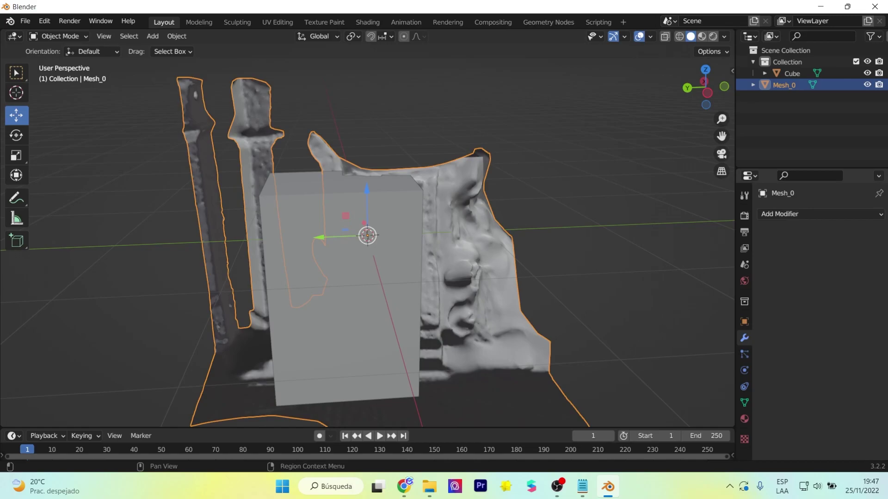
left_click(786, 214)
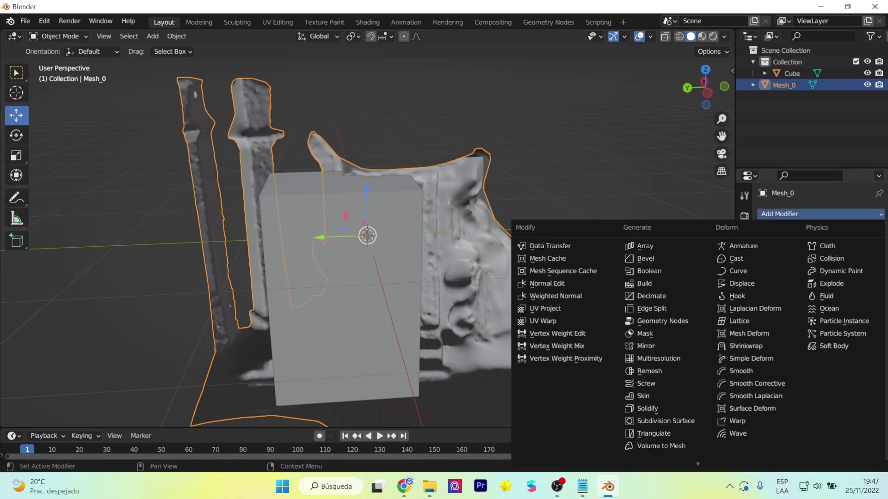
left_click(649, 271)
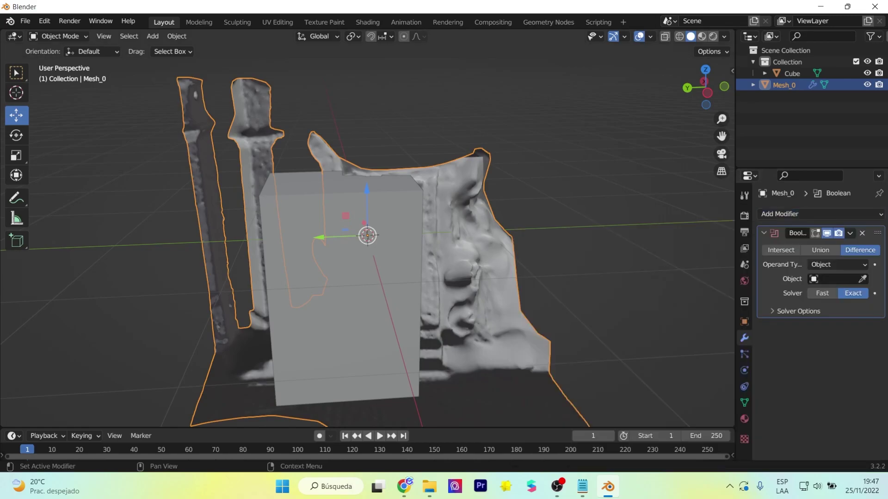
left_click(837, 279)
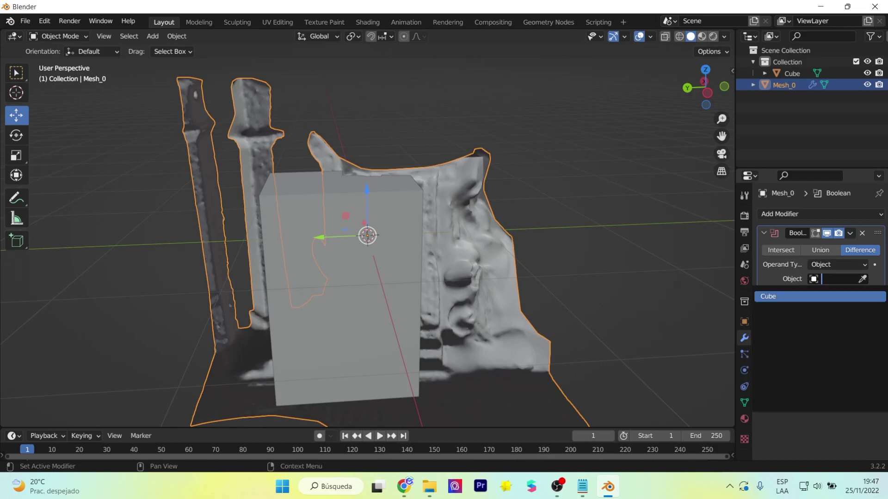
left_click(777, 296)
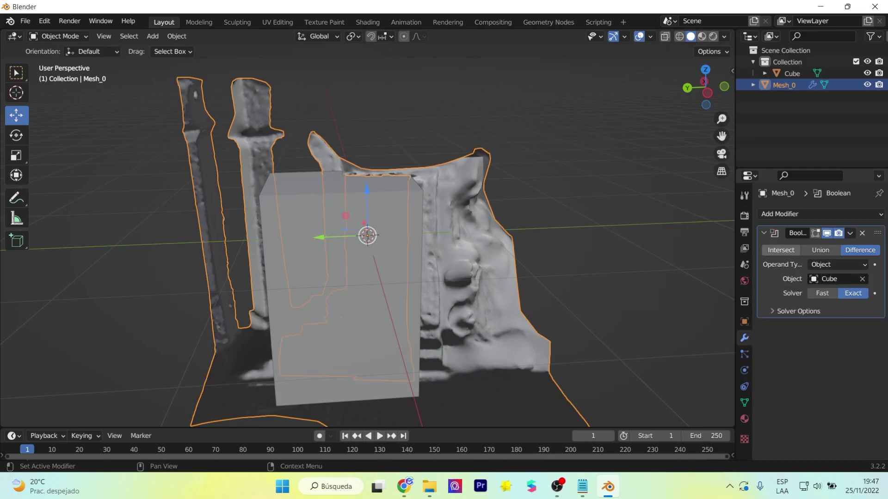
left_click(780, 250)
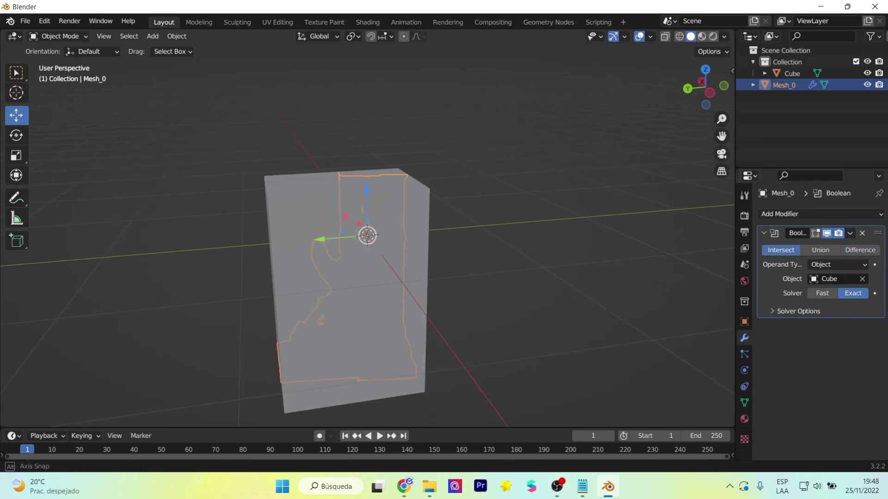
- Compare the Difference and Union results, return to Intersect, and apply the Boolean
mouse_move(463, 301)
middle_mouse_down()
mouse_move(370, 300)
mouse_move(597, 295)
middle_mouse_up()
left_click(679, 36)
left_click(860, 250)
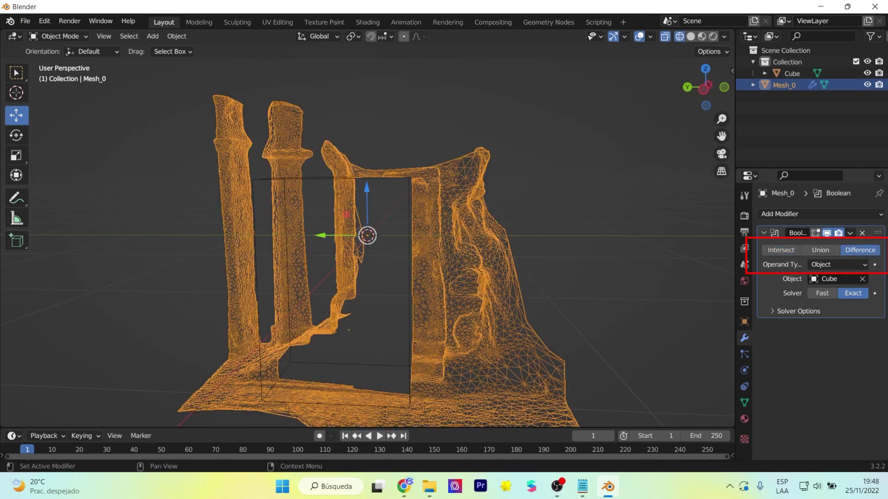
middle_click_drag(440, 296, 449, 231)
left_click(821, 249)
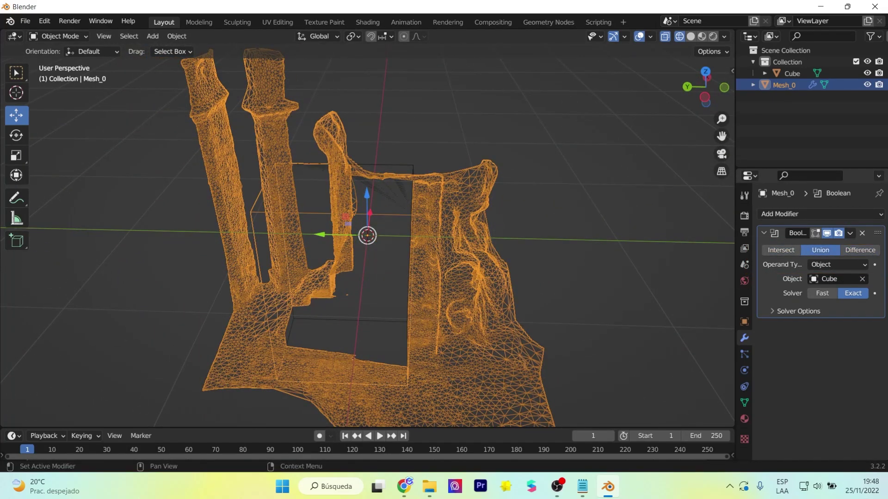
left_click(781, 250)
middle_click_drag(462, 278, 536, 278)
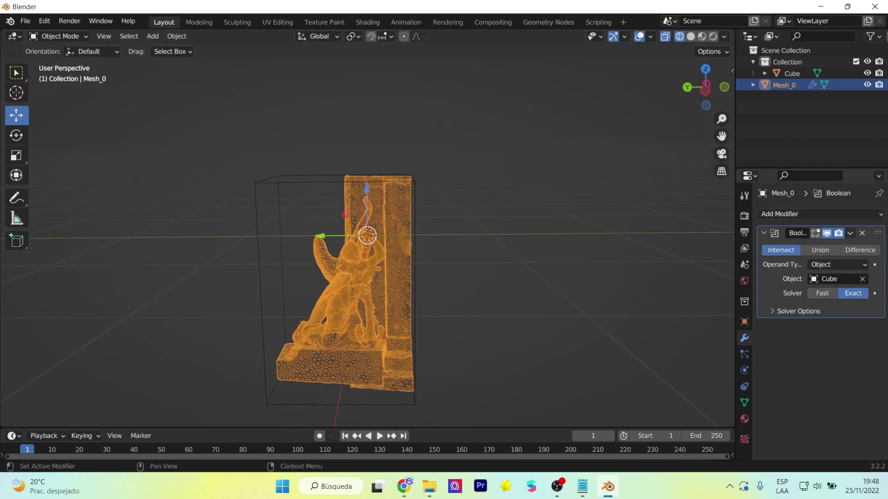
left_click(850, 233)
left_click(797, 247)
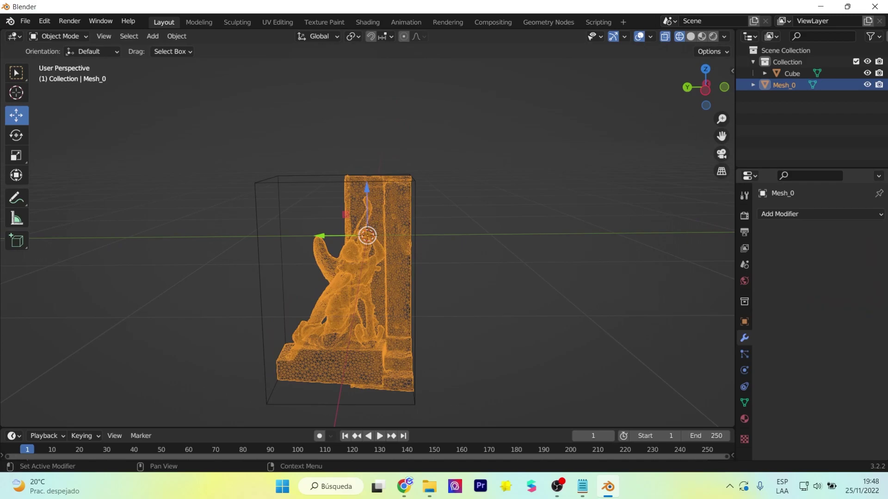
- Delete the cutting Cube and view the statue with its textured material
left_click(792, 73)
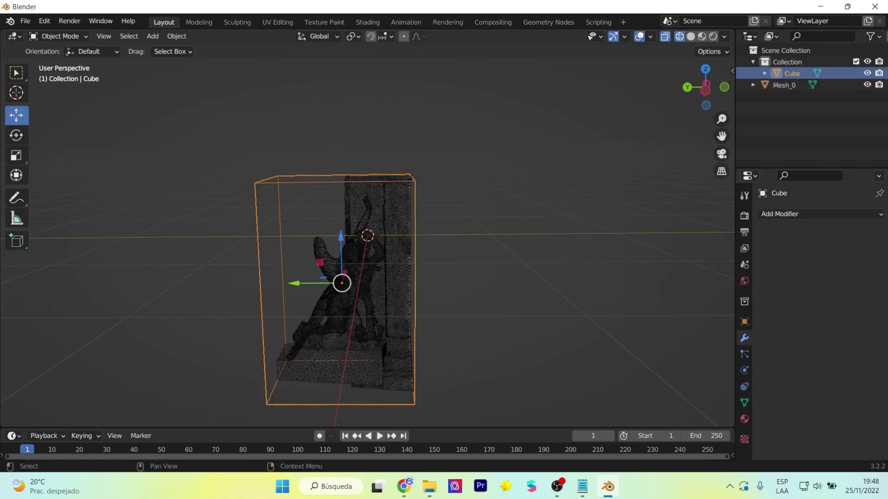
key("Delete")
key("z")
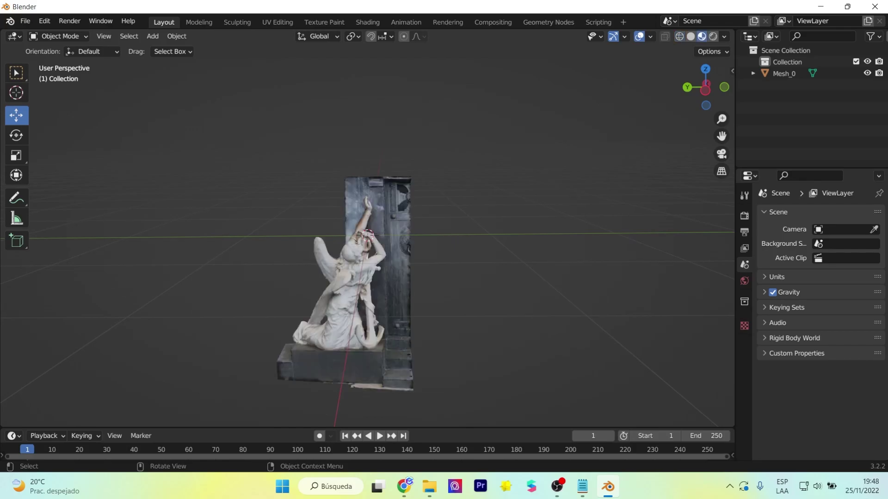
mouse_move(367, 236)
middle_mouse_down()
mouse_move(416, 250)
mouse_move(462, 236)
middle_mouse_up()
middle_click_drag(369, 236, 416, 236)
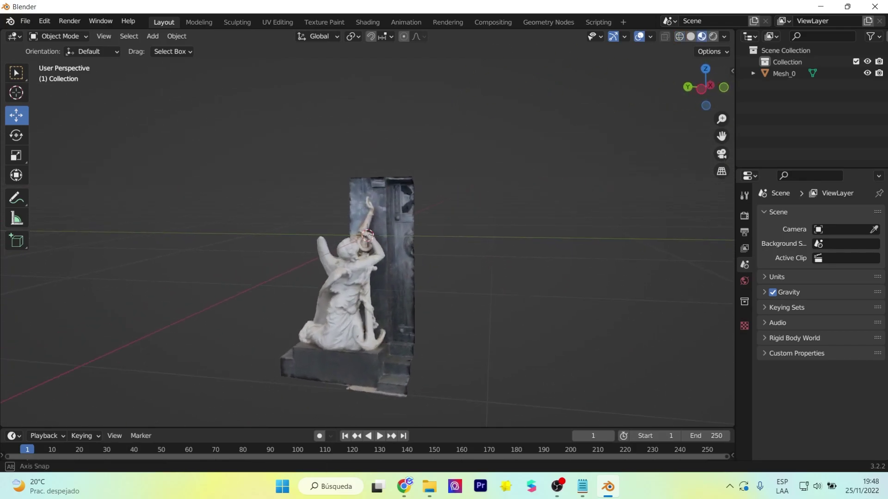
- Bisect across the bottom of the base, clearing the inner part below the cut
left_click(352, 301)
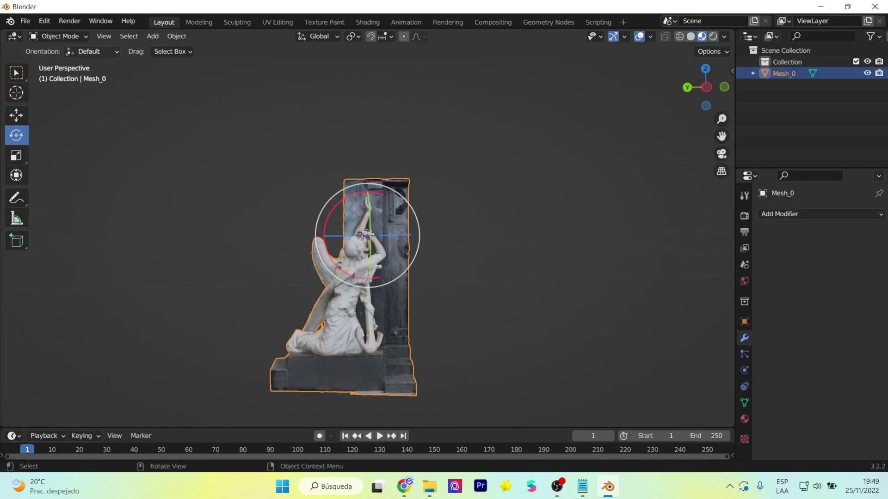
left_click(58, 36)
left_click(60, 63)
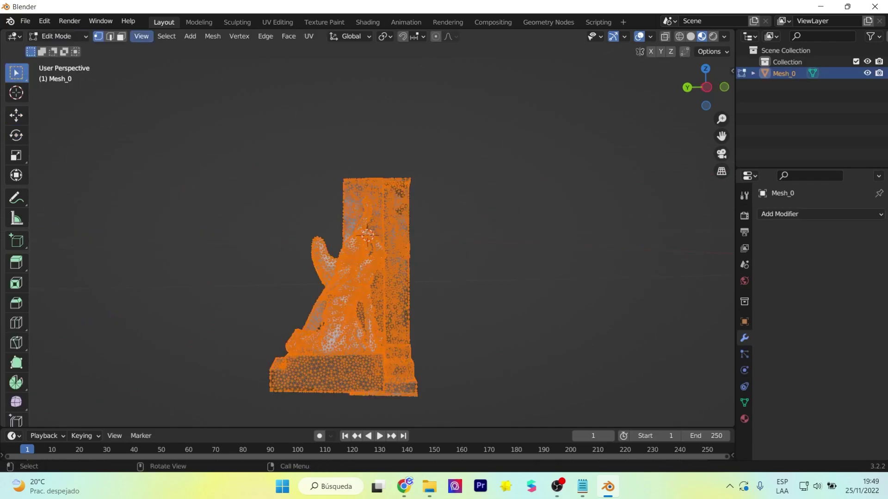
left_click(190, 36)
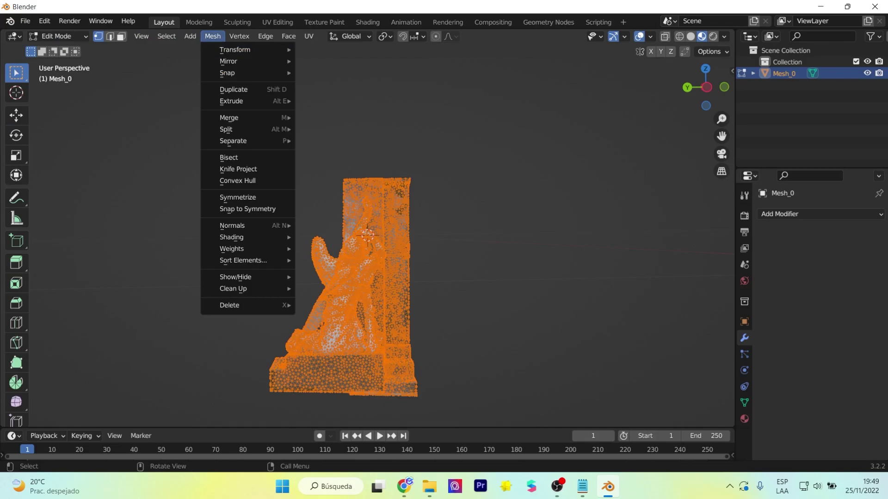
left_click(231, 157)
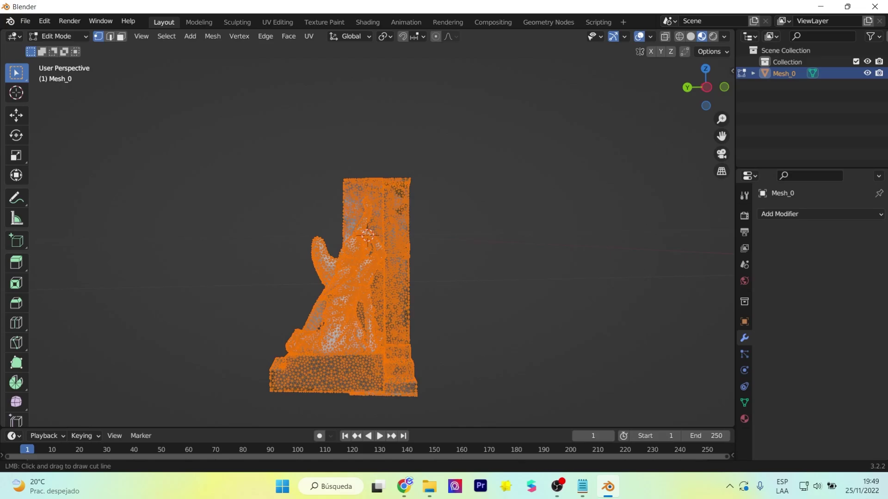
left_click_drag(414, 367, 242, 373)
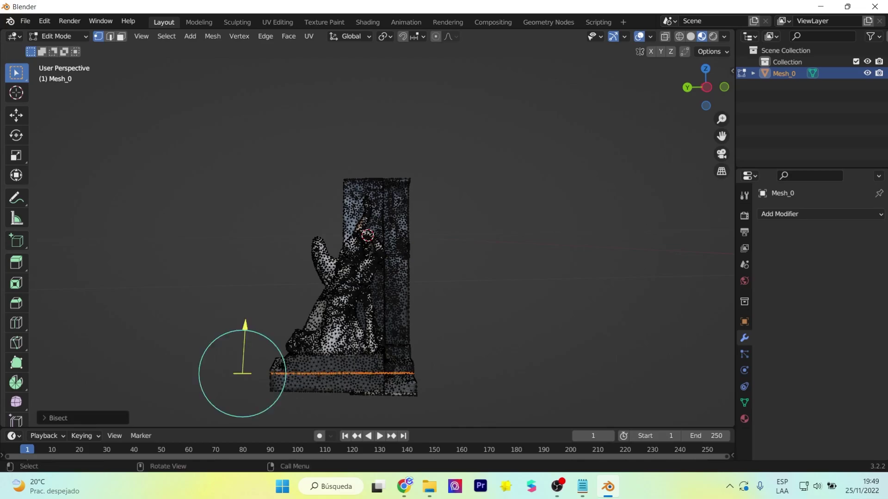
left_click(56, 418)
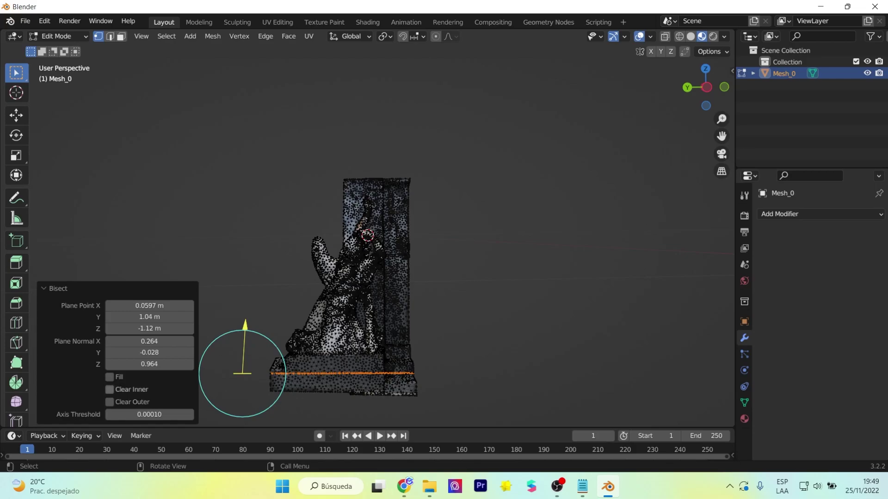
left_click(110, 389)
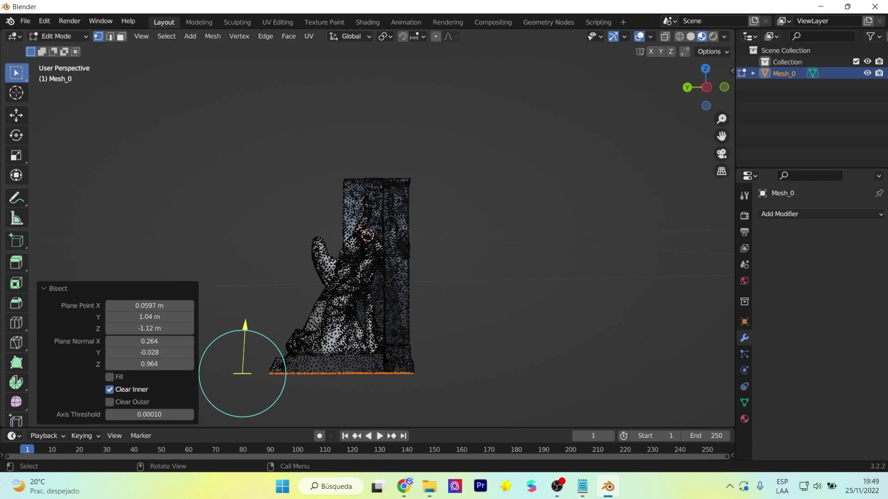
key("Tab")
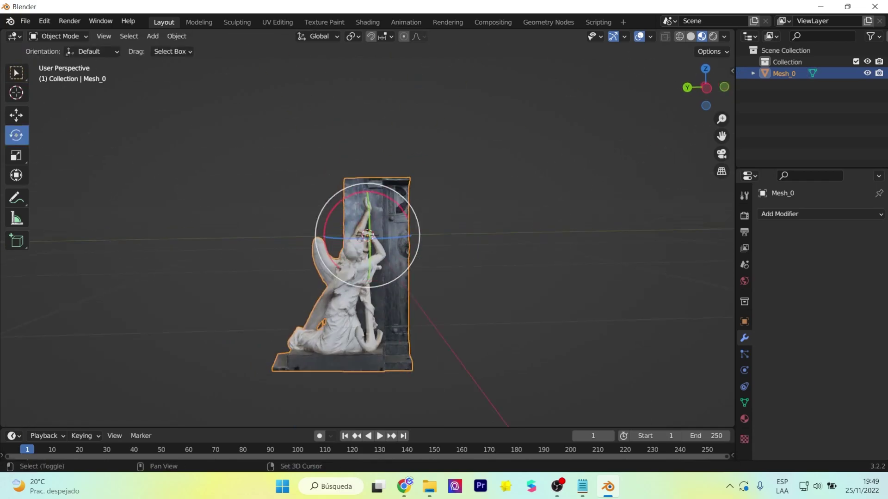
- Bisect the whole mesh along a vertical line at the pillar edge, clearing the outer side
scroll(368, 236, "up", 3)
left_click_drag(398, 138, 384, 162)
left_click(60, 36)
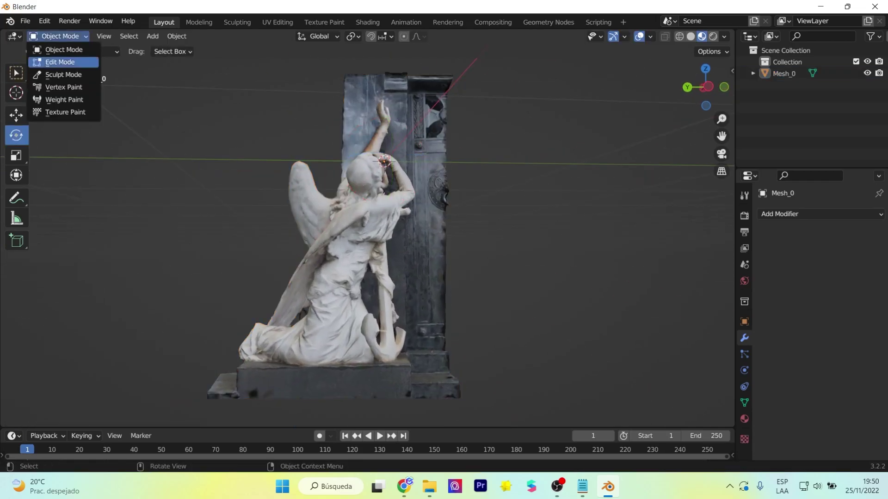
left_click(60, 62)
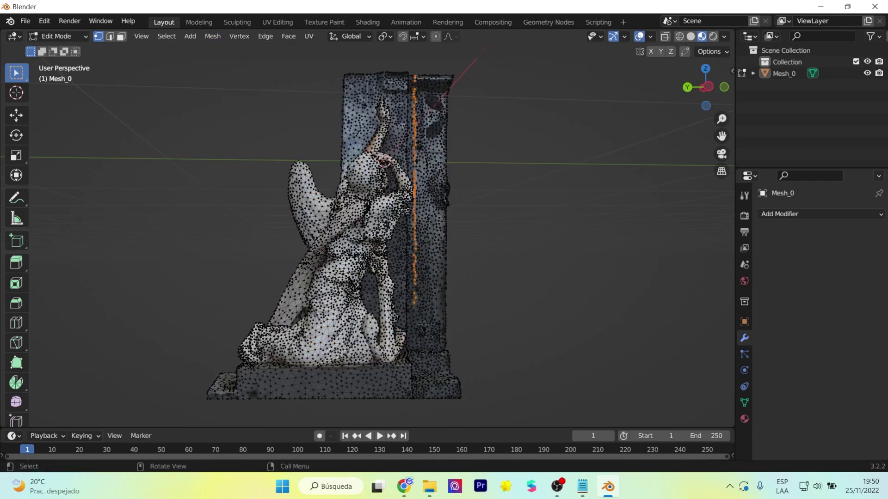
key("a")
left_click_drag(417, 58, 414, 399)
left_click(110, 390)
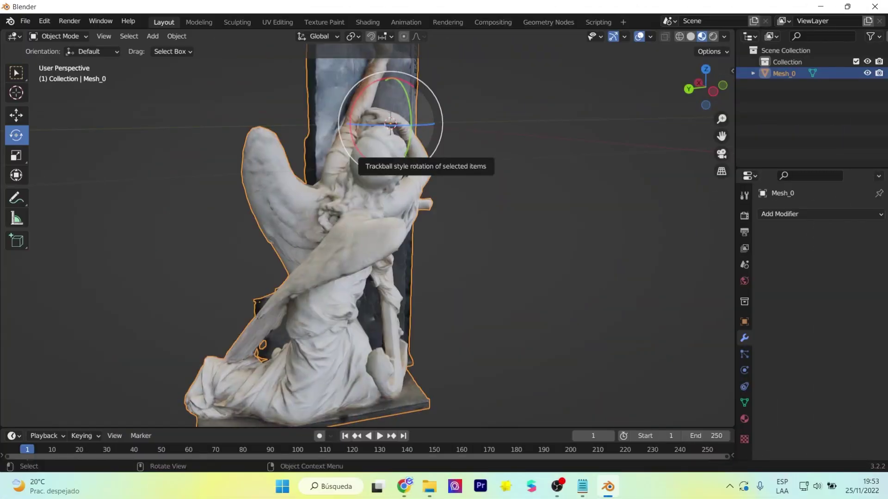
middle_click_drag(391, 155, 324, 231)
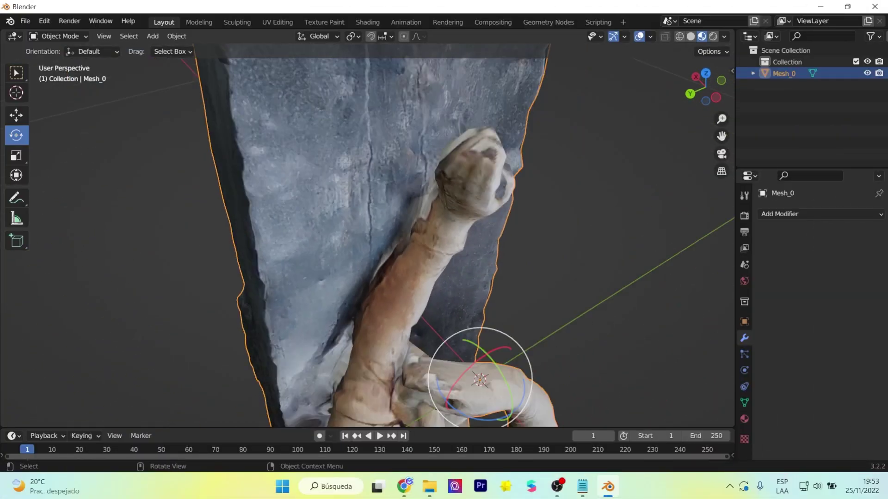
- Switch to the Clone brush at 28 px radius and paint cloned texture up the raised arm
middle_click_drag(370, 231, 351, 222)
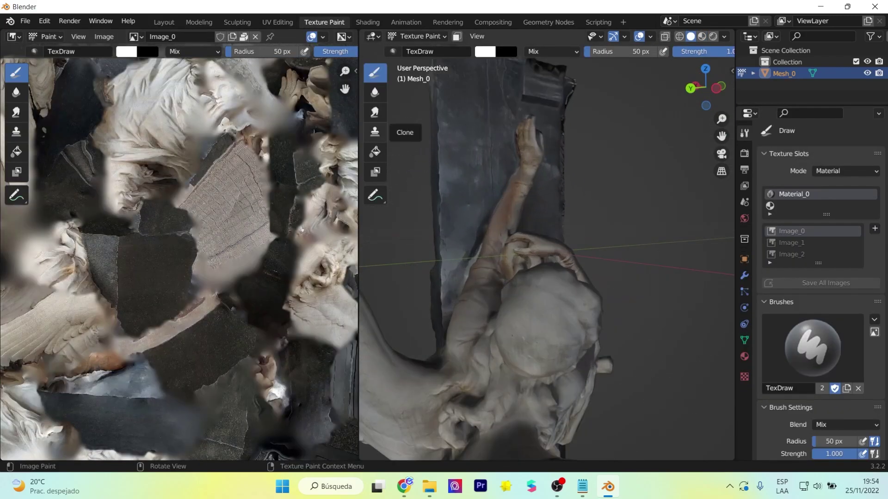
left_click(374, 132)
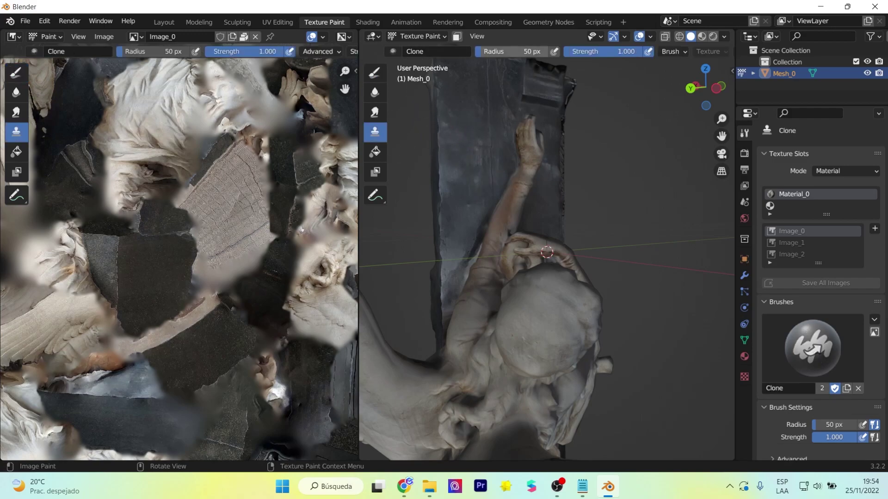
left_click_drag(508, 51, 480, 51)
mouse_move(453, 246)
middle_mouse_down()
mouse_move(488, 92)
mouse_move(491, 104)
middle_mouse_up()
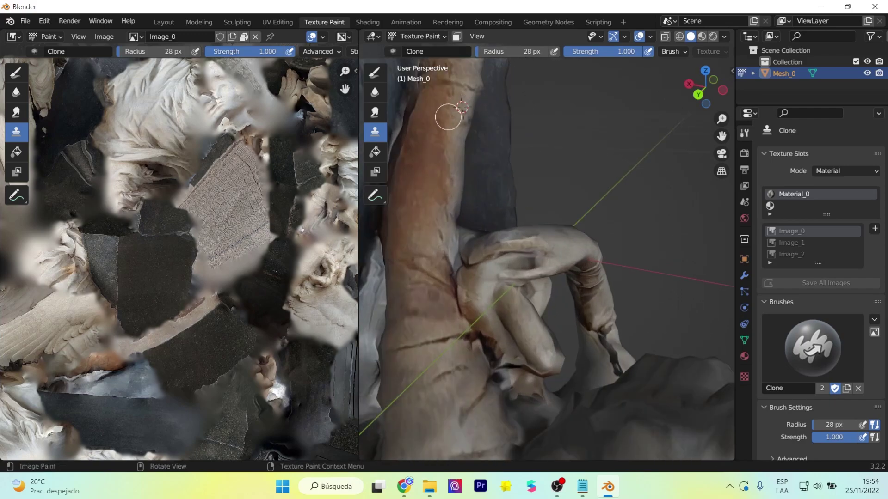
left_click_drag(439, 124, 445, 118)
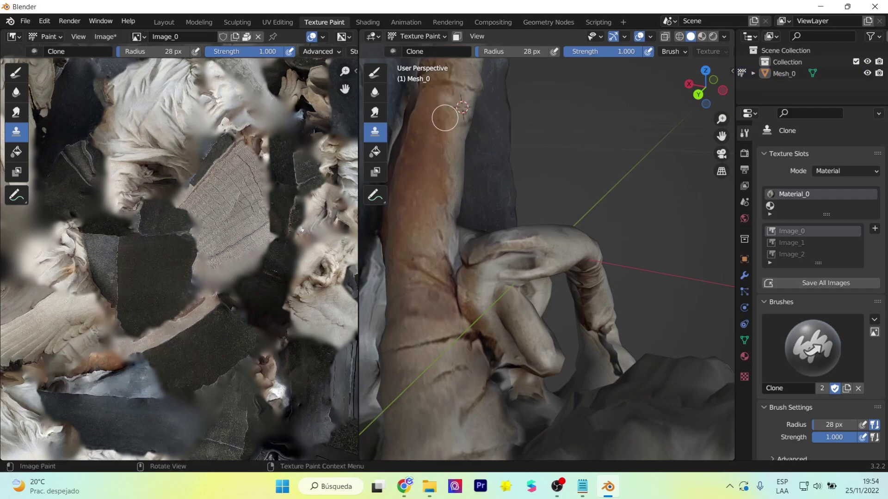
left_click(462, 79, "shift")
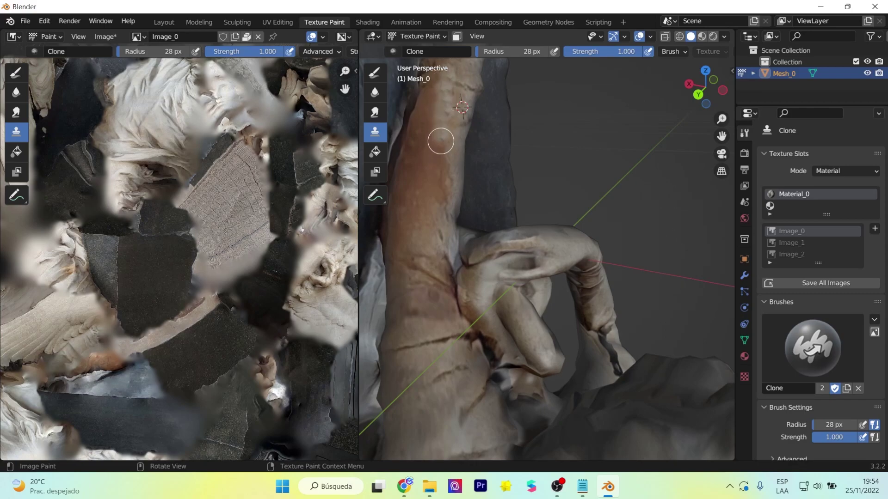
left_click_drag(439, 185, 429, 144)
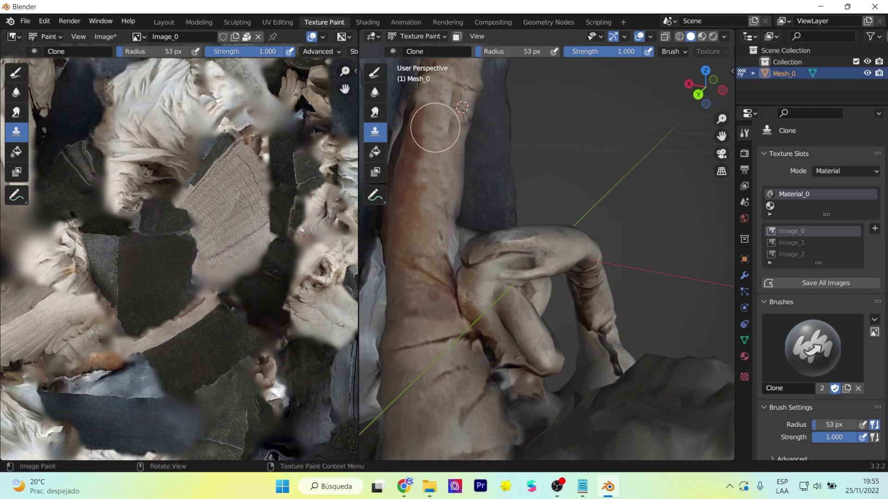
- Set a new clone source on the arm, paint along the forearm, then check it from other sides
mouse_move(513, 51)
left_mouse_down()
mouse_move(536, 51)
mouse_move(504, 51)
left_mouse_up()
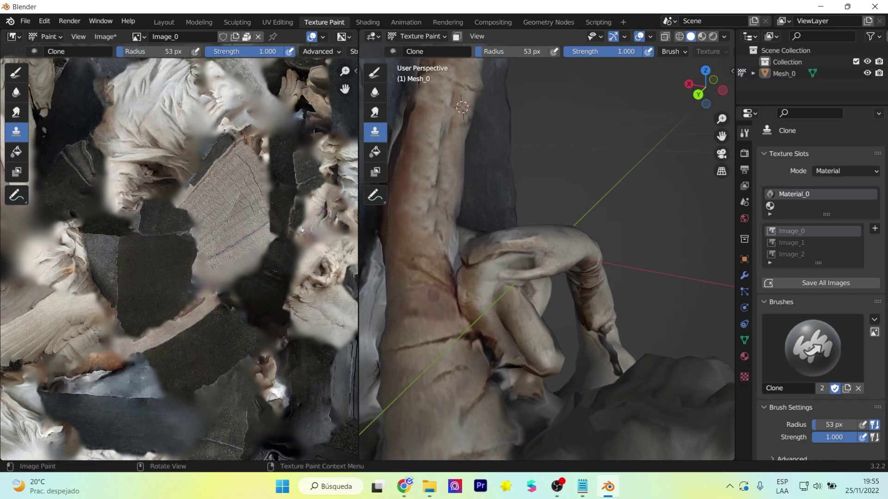
key("ctrl+z")
key("ctrl+z")
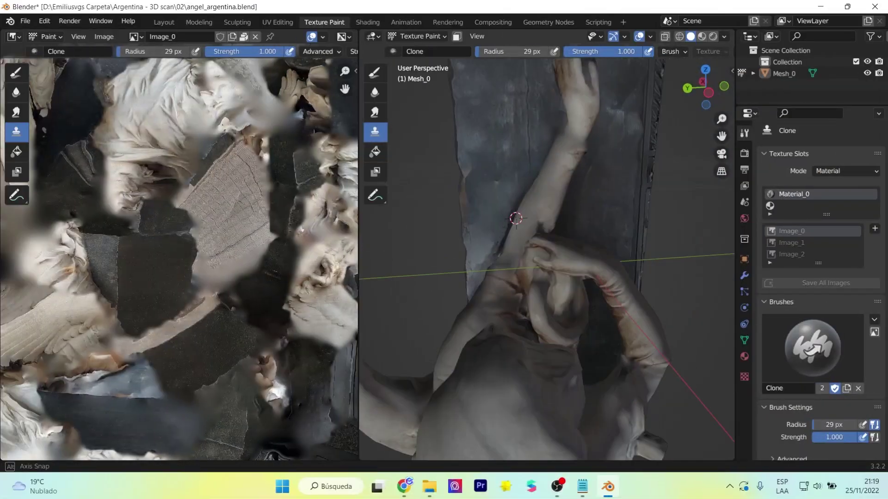
scroll(521, 214, "up", 2)
left_click(503, 289, "ctrl")
left_click_drag(504, 289, 495, 242)
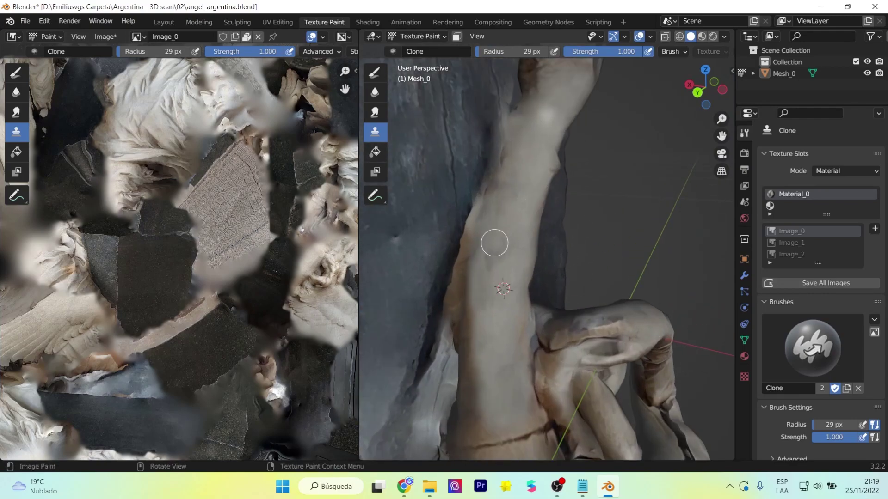
middle_click_drag(478, 247, 578, 259)
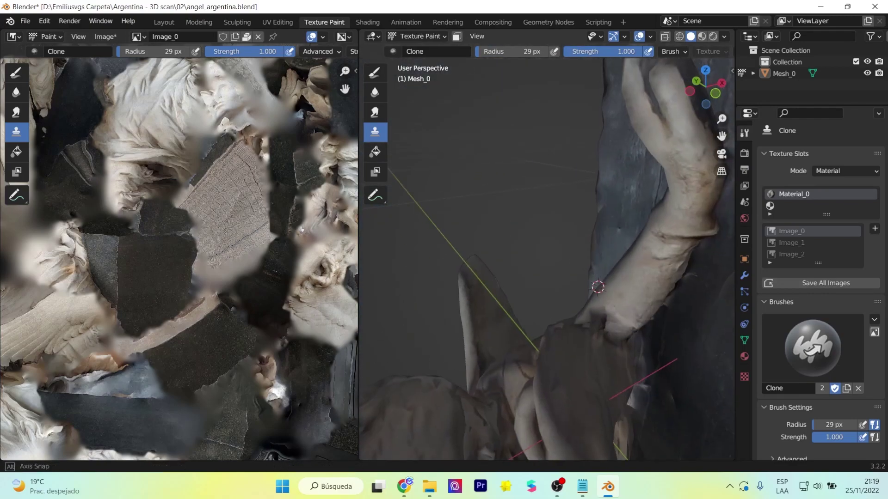
scroll(574, 278, "up", 1)
scroll(625, 208, "up", 1)
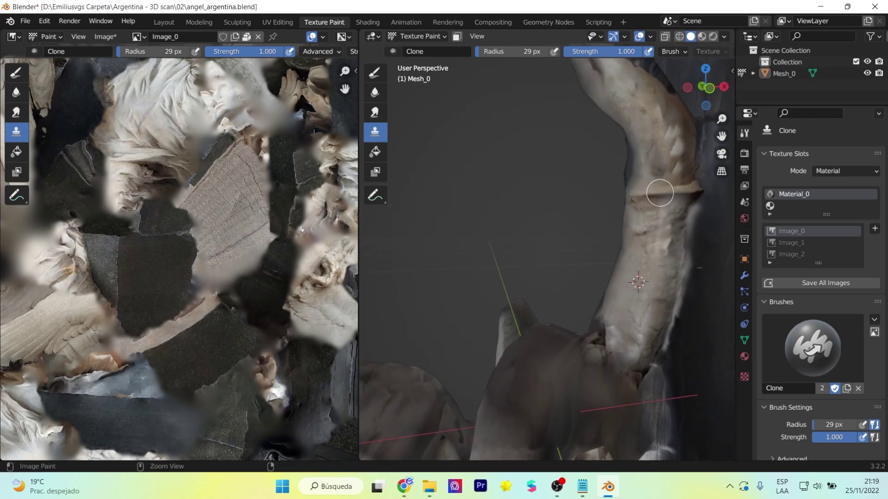
mouse_move(654, 113)
middle_mouse_down()
mouse_move(531, 113)
mouse_move(535, 337)
mouse_move(539, 133)
mouse_move(535, 376)
middle_mouse_up()
mouse_move(562, 223)
middle_mouse_down()
mouse_move(567, 208)
mouse_move(535, 220)
mouse_move(505, 139)
mouse_move(475, 325)
middle_mouse_up()
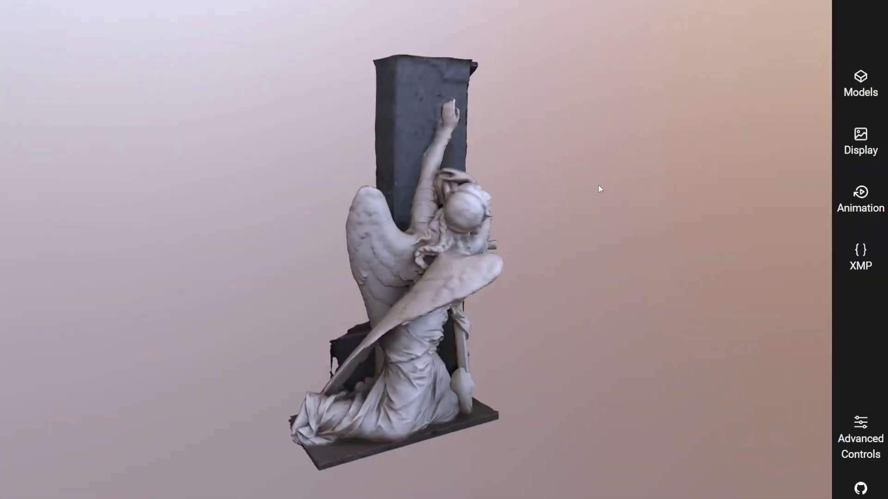
- Orbit and zoom around the angel, viewing it from rear, frontal and low angles
mouse_move(597, 189)
left_mouse_down()
mouse_move(583, 233)
mouse_move(486, 226)
mouse_move(454, 210)
mouse_move(464, 197)
mouse_move(577, 234)
mouse_move(606, 368)
mouse_move(774, 400)
left_mouse_up()
mouse_move(600, 393)
left_mouse_down()
mouse_move(646, 401)
mouse_move(652, 376)
mouse_move(610, 409)
left_mouse_up()
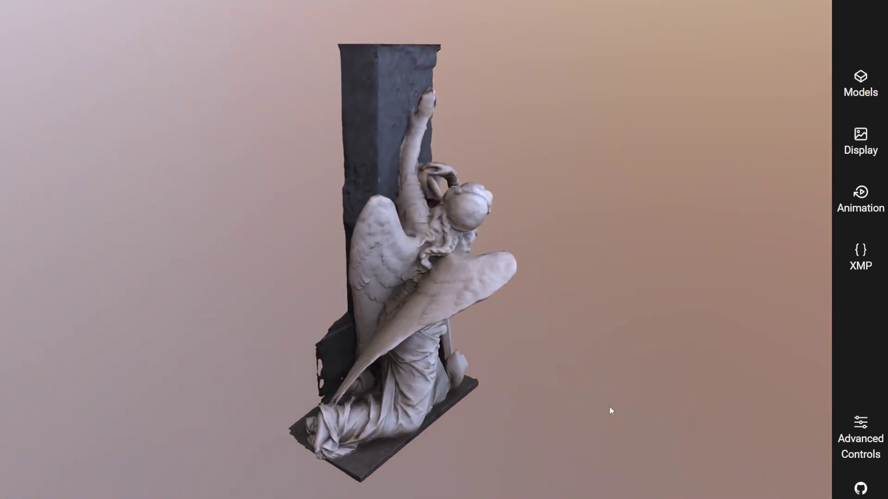
scroll(634, 167, "up", 3)
mouse_move(634, 167)
left_mouse_down()
mouse_move(634, 226)
mouse_move(606, 213)
mouse_move(597, 157)
mouse_move(695, 263)
mouse_move(634, 244)
mouse_move(673, 292)
mouse_move(622, 263)
left_mouse_up()
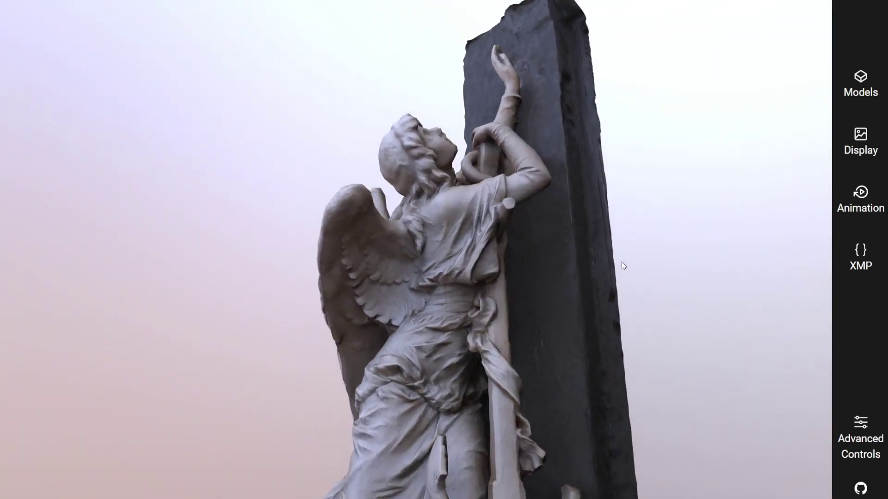
mouse_move(706, 306)
left_mouse_down()
mouse_move(688, 278)
mouse_move(699, 257)
mouse_move(715, 256)
mouse_move(719, 326)
mouse_move(563, 283)
mouse_move(715, 344)
mouse_move(579, 273)
mouse_move(666, 248)
mouse_move(603, 214)
mouse_move(638, 191)
mouse_move(655, 149)
mouse_move(656, 87)
mouse_move(645, 162)
mouse_move(586, 240)
mouse_move(634, 242)
mouse_move(515, 246)
mouse_move(646, 290)
mouse_move(640, 269)
mouse_move(612, 273)
mouse_move(640, 251)
left_mouse_up()
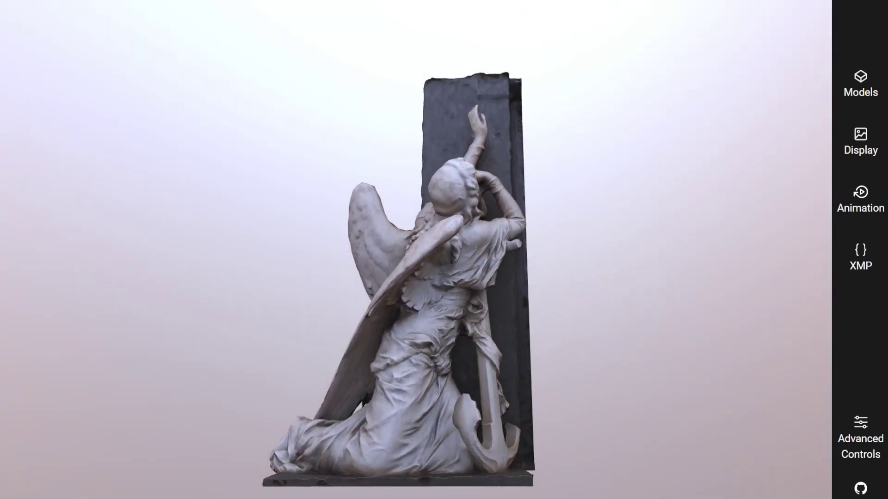